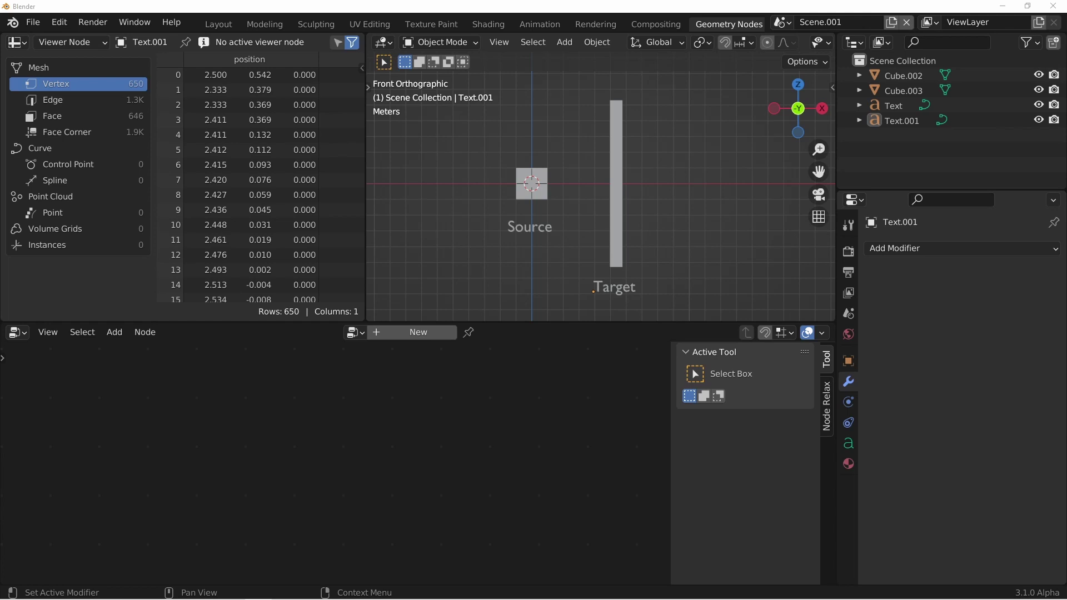
# - Select the small cube and give it a new Geometry Nodes group, hiding the editor sidebar
pyautogui.click(528, 187)
pyautogui.click(617, 194)
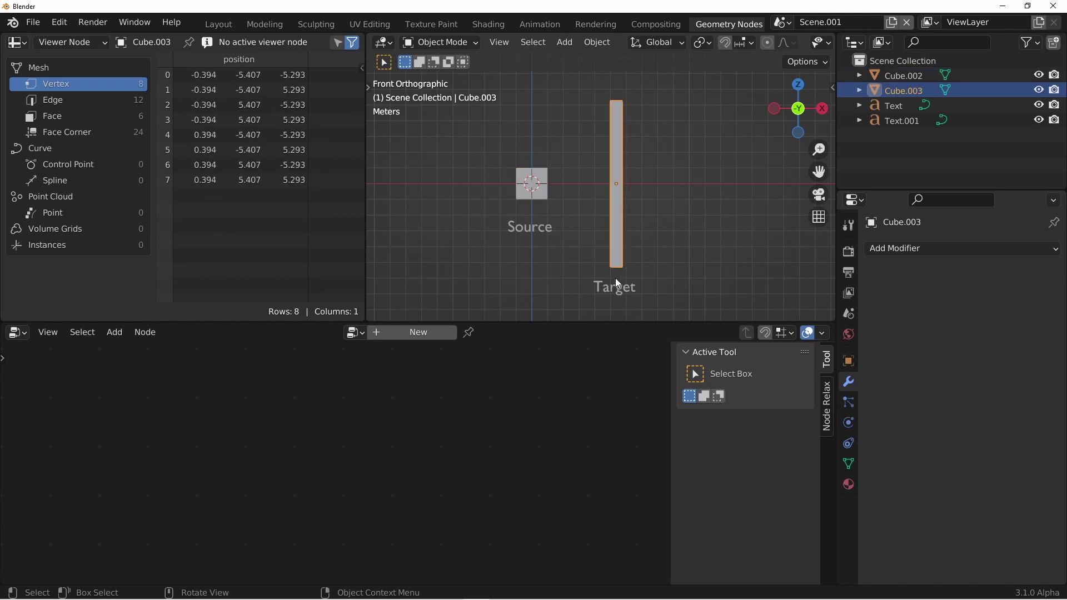
pyautogui.click(557, 191)
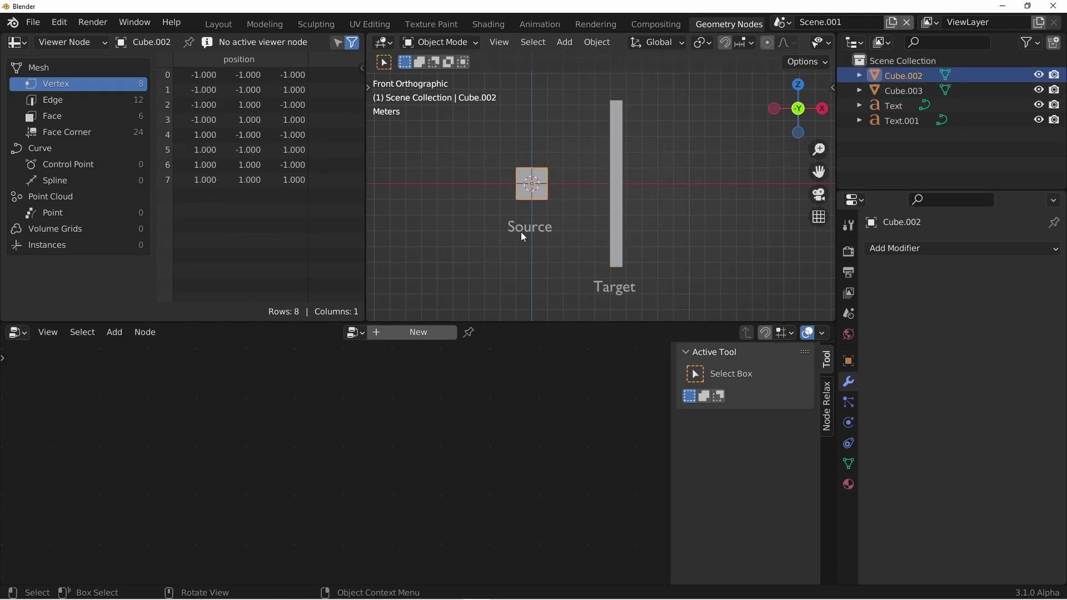
pyautogui.click(423, 332)
pyautogui.press('n')
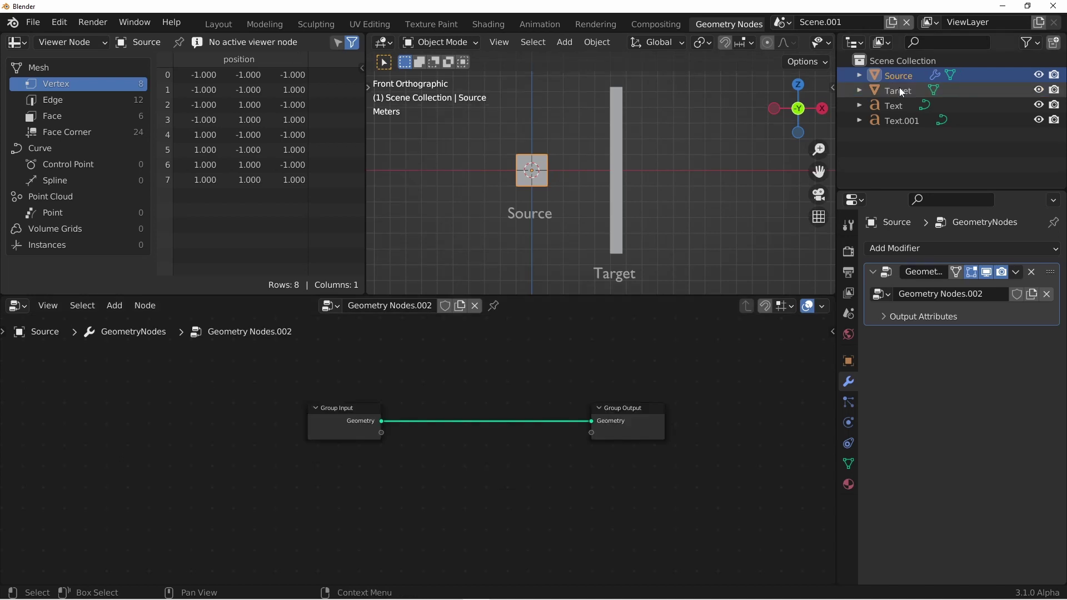
# - Drop Target in as an Object Info node, add a Raycast node, and wire Geometry to Target Geometry
pyautogui.moveTo(895, 92); pyautogui.dragTo(347, 497)
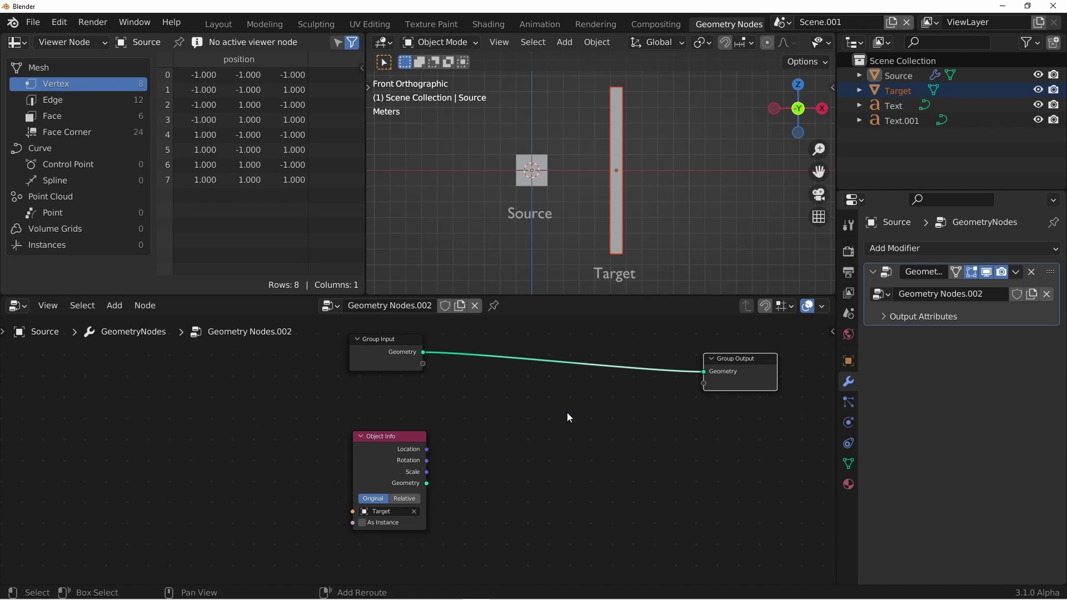
pyautogui.hotkey('shift', 'a')
pyautogui.write('raycas')
pyautogui.press('Return')
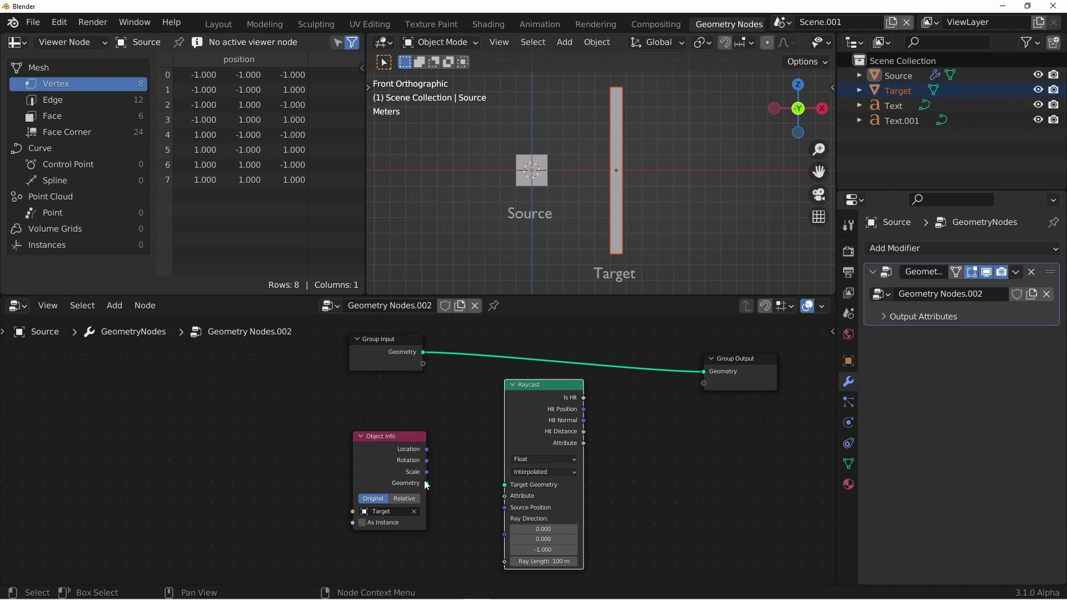
pyautogui.moveTo(426, 483); pyautogui.dragTo(509, 484)
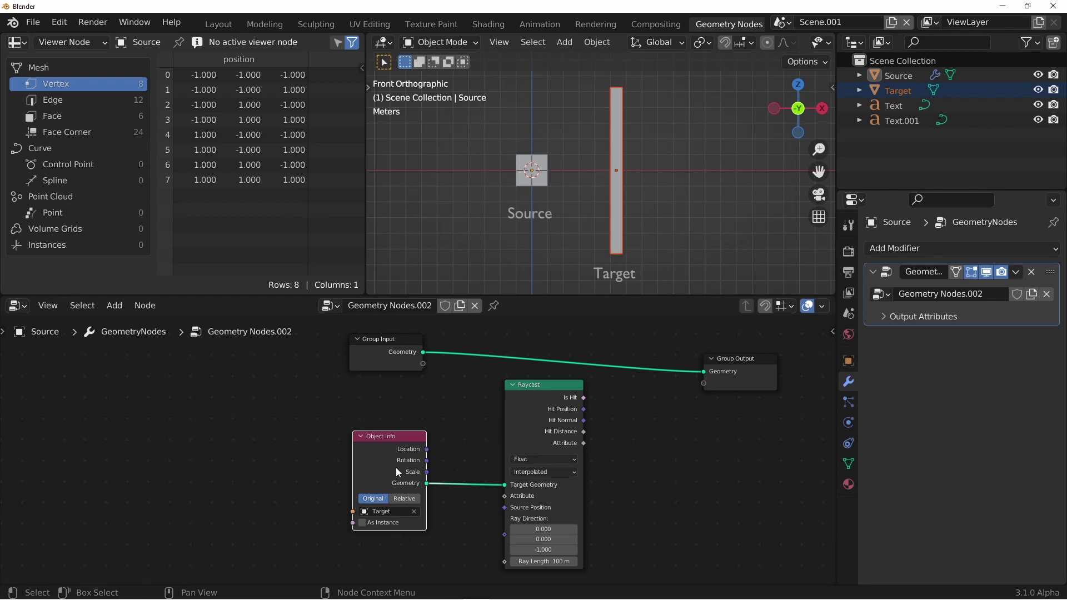
pyautogui.moveTo(544, 384); pyautogui.dragTo(514, 400)
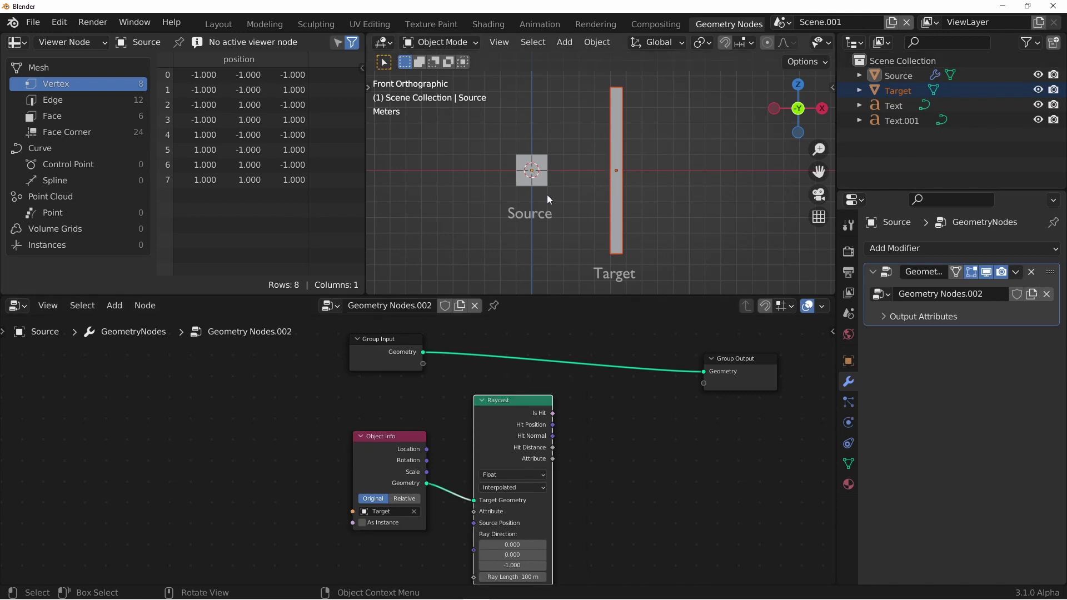
# - Set the Raycast node's Ray Direction to X 17.900 and Z 0
pyautogui.moveTo(518, 446); pyautogui.dragTo(518, 423)
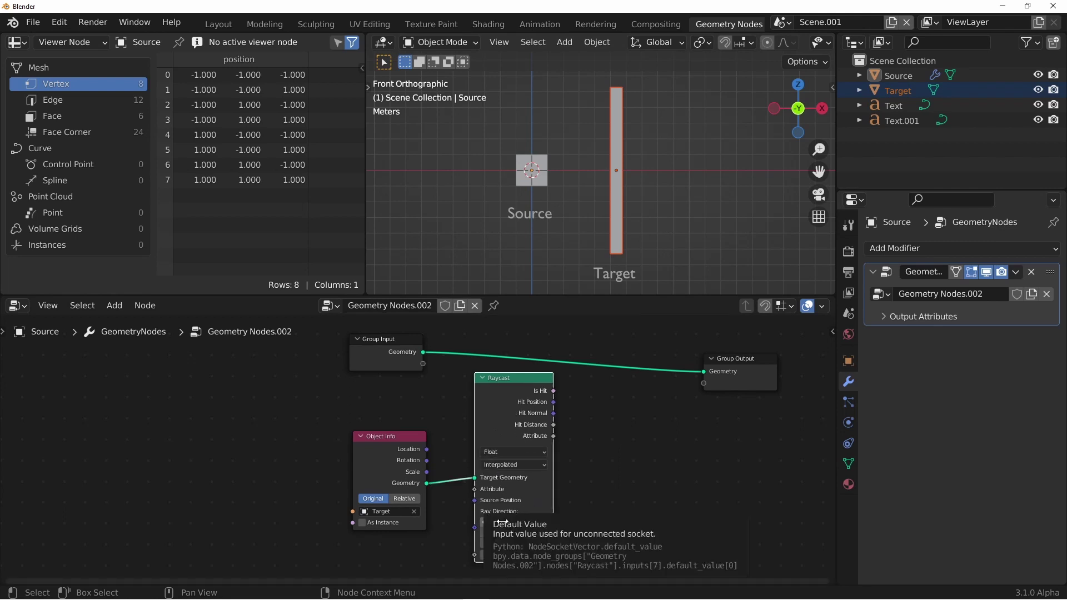
pyautogui.moveTo(502, 522); pyautogui.dragTo(516, 523)
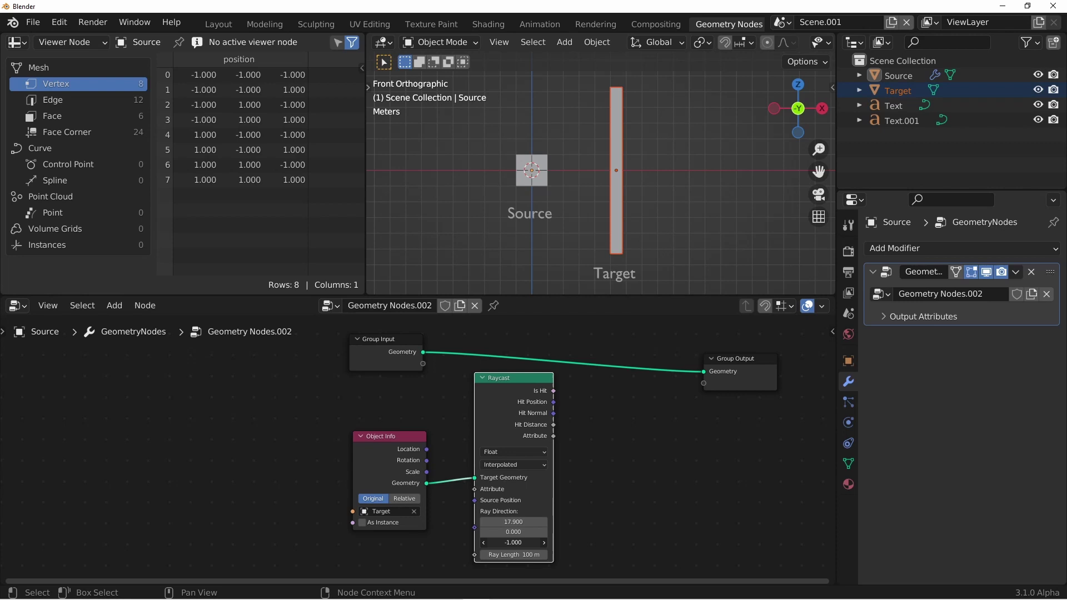
pyautogui.click(502, 542)
pyautogui.write('0')
pyautogui.press('Return')
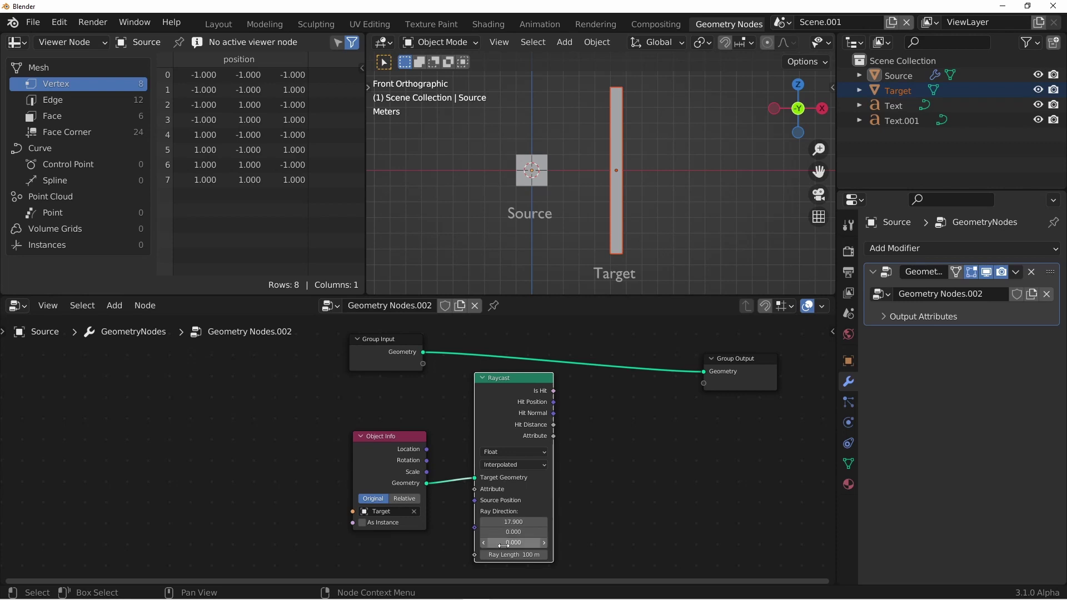
# - Sketch an annotation line showing the ray extending right of the Source cube
pyautogui.hotkey('shift', 'space')
pyautogui.press('d')
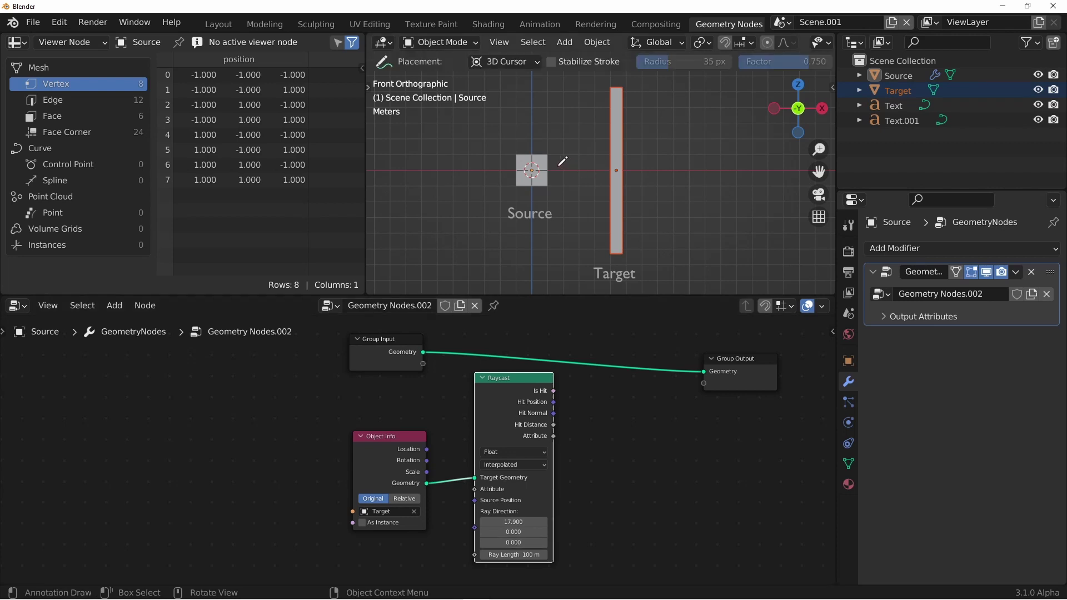
pyautogui.moveTo(562, 163); pyautogui.dragTo(599, 167)
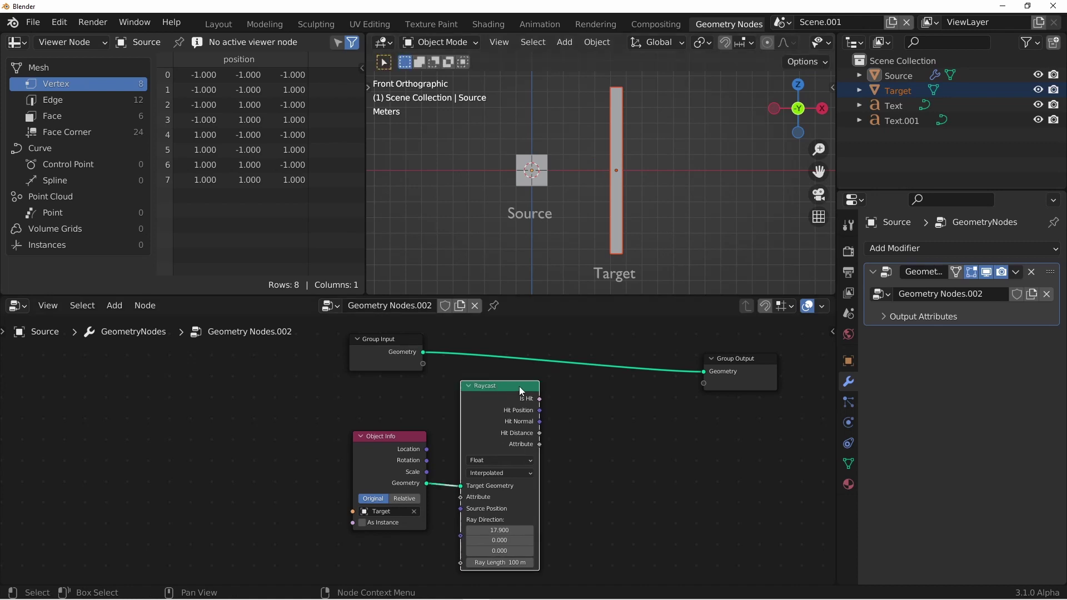
# - Add a Viewer for the Source geometry and route Raycast Is Hit into its Value input
pyautogui.keyDown('ctrl'); pyautogui.keyDown('shift'); pyautogui.click(390, 351); pyautogui.keyUp('shift'); pyautogui.keyUp('ctrl')
pyautogui.moveTo(511, 384); pyautogui.dragTo(481, 392)
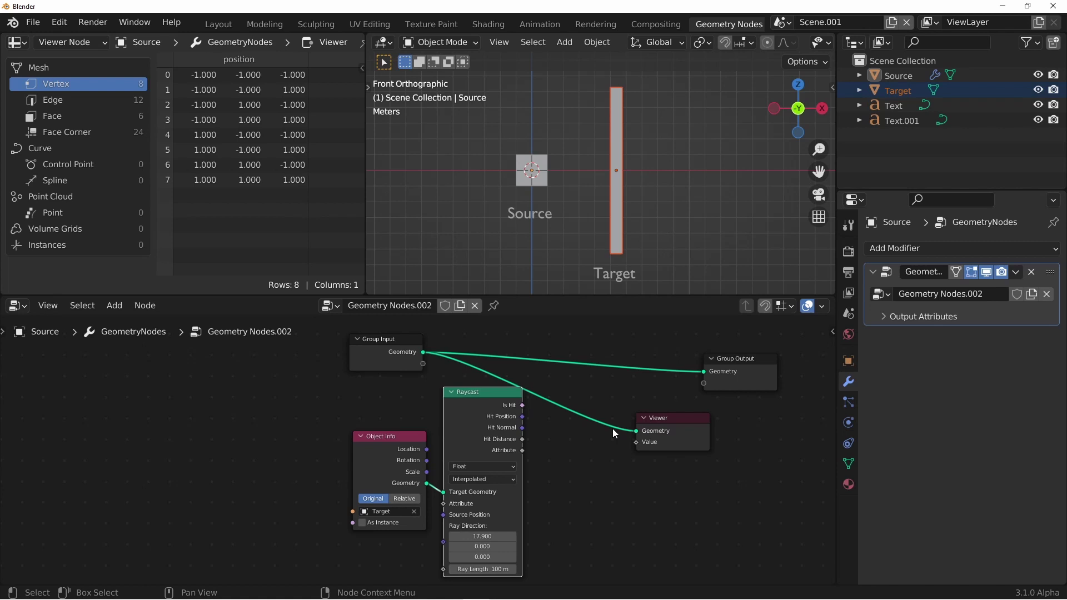
pyautogui.moveTo(385, 341); pyautogui.dragTo(412, 339)
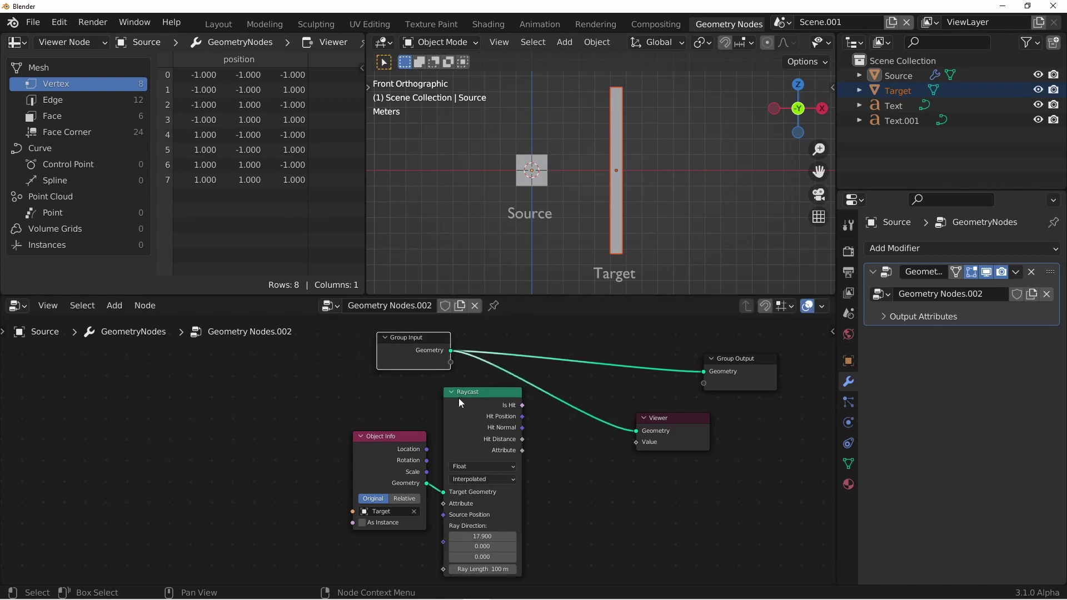
pyautogui.moveTo(522, 405)
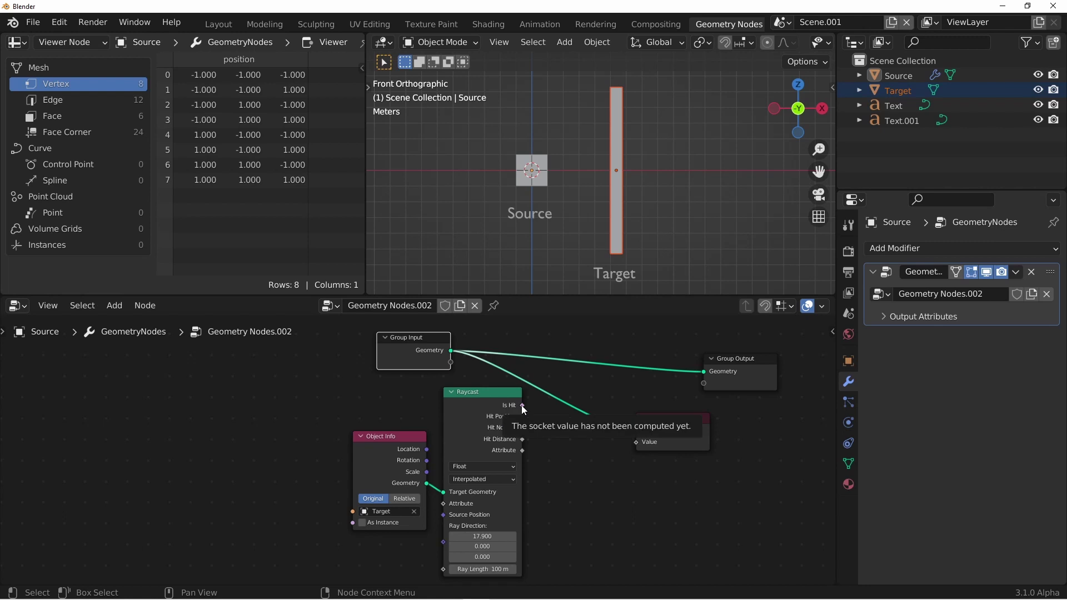
pyautogui.moveTo(521, 405); pyautogui.dragTo(637, 442)
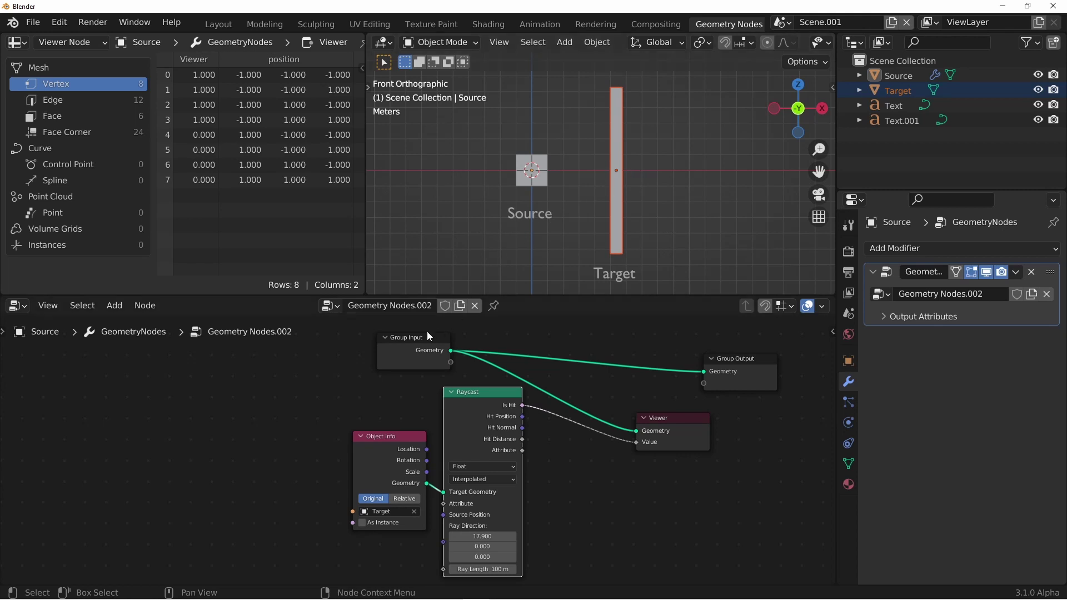
pyautogui.click(383, 511)
pyautogui.press('g')
pyautogui.press('x')
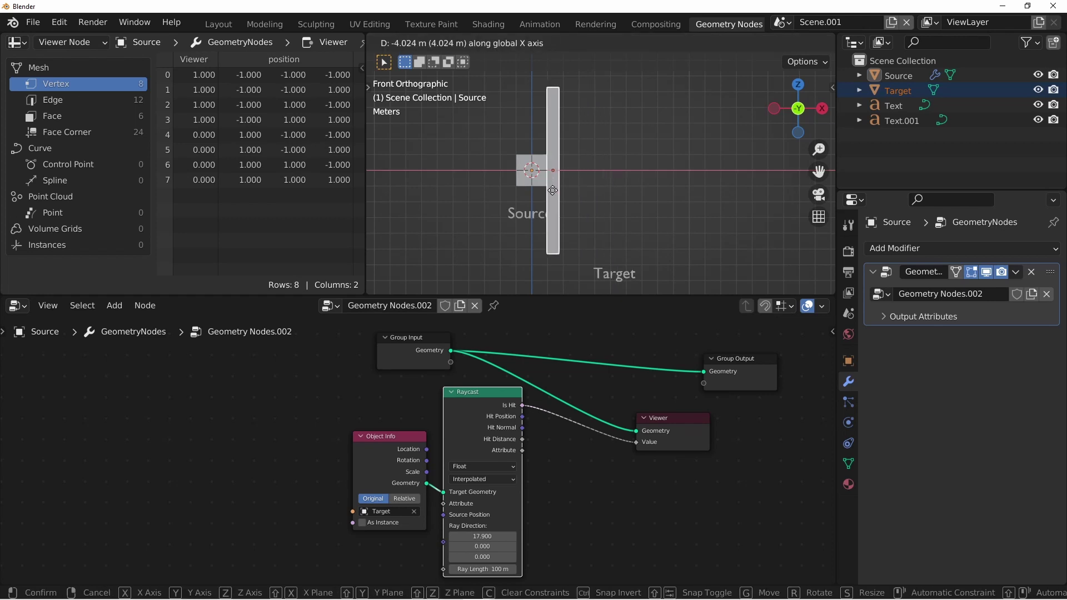
pyautogui.click(529, 194)
pyautogui.scroll(4, 598, 218)
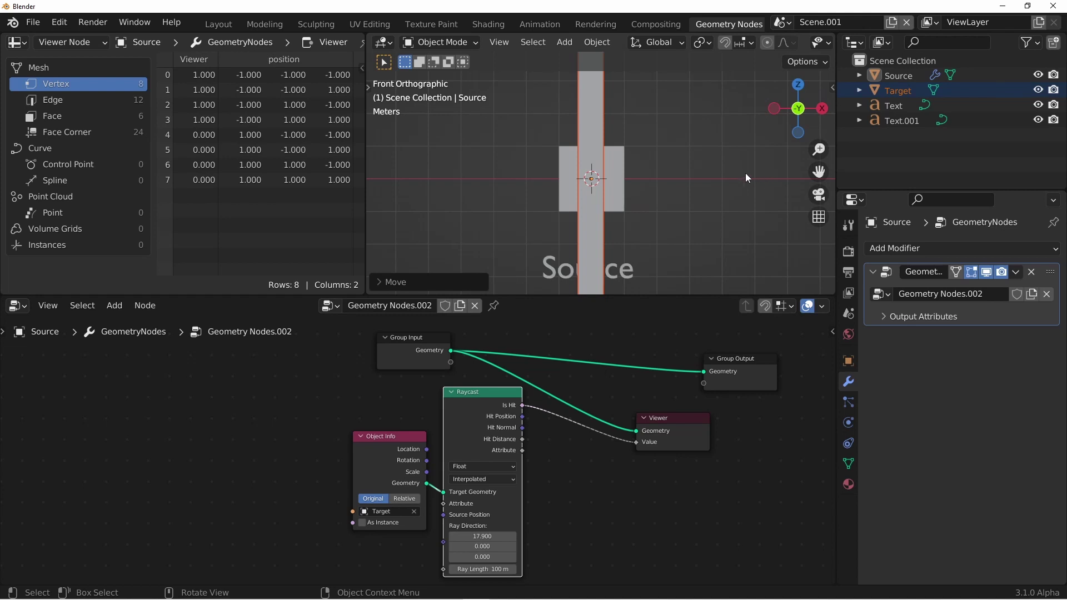
pyautogui.hotkey('ctrl', 'z')
pyautogui.scroll(-4, 611, 167)
pyautogui.click(568, 173)
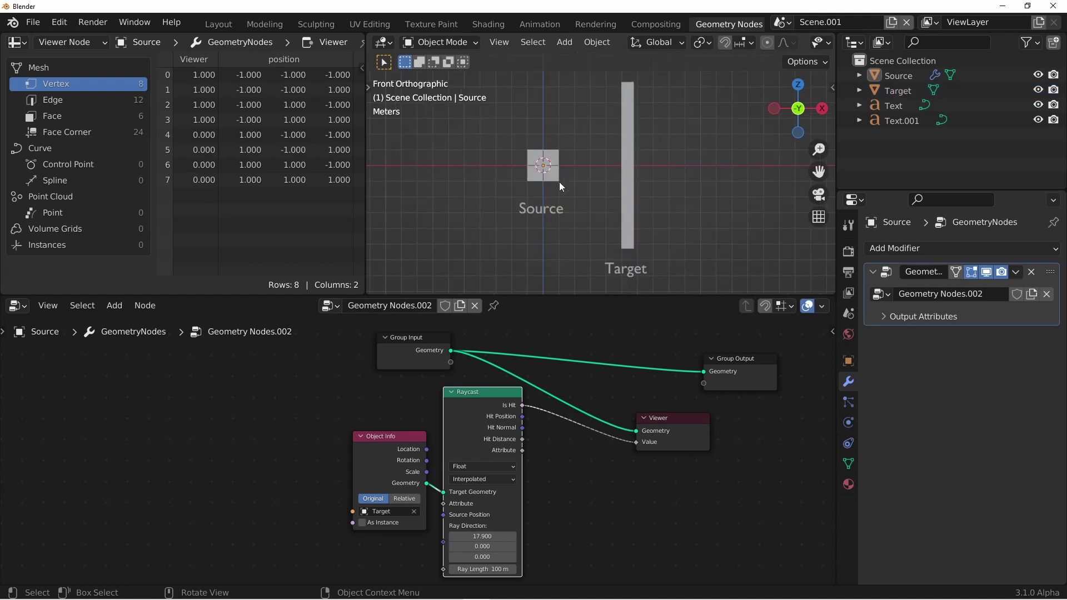
# - Set Target's Object Info to Relative and raise Source along Z until only four vertices hit
pyautogui.click(408, 499)
pyautogui.scroll(-2, 542, 172)
pyautogui.click(577, 188)
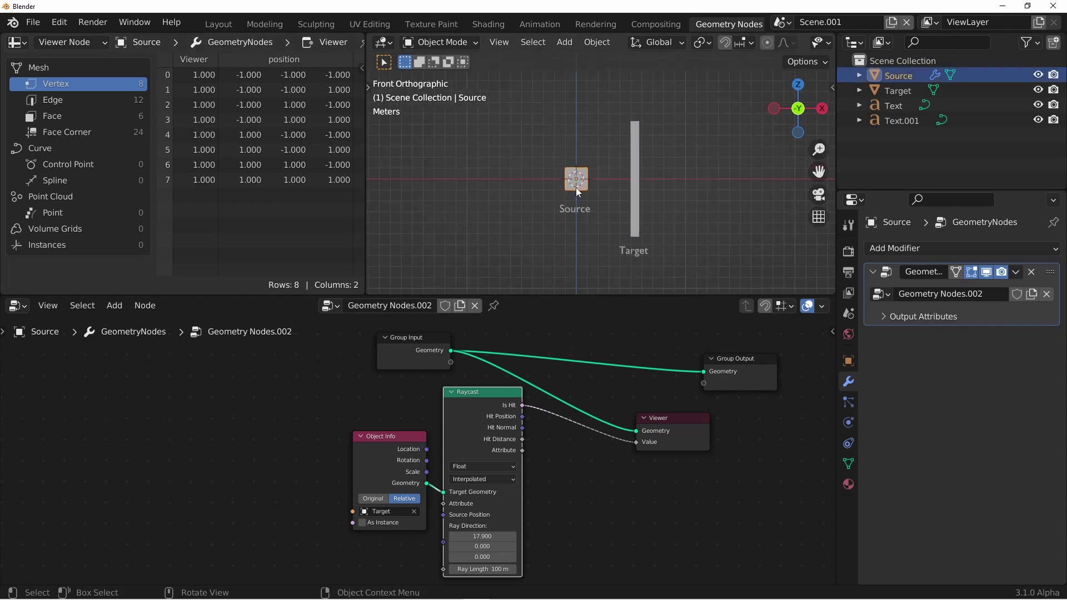
pyautogui.press('g')
pyautogui.press('z')
pyautogui.click(592, 115)
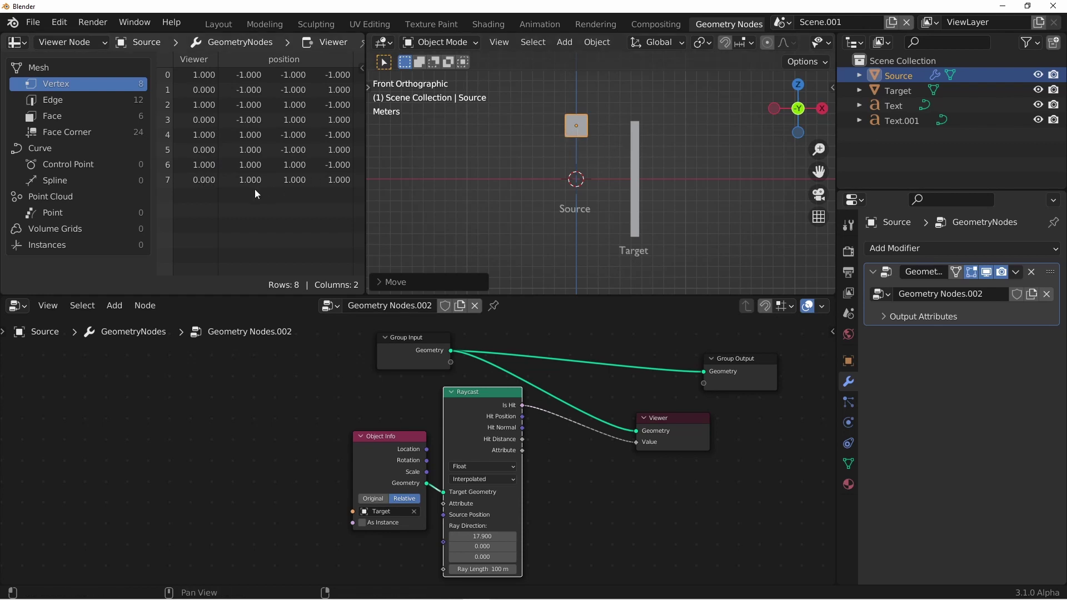
pyautogui.scroll(-1, 560, 395)
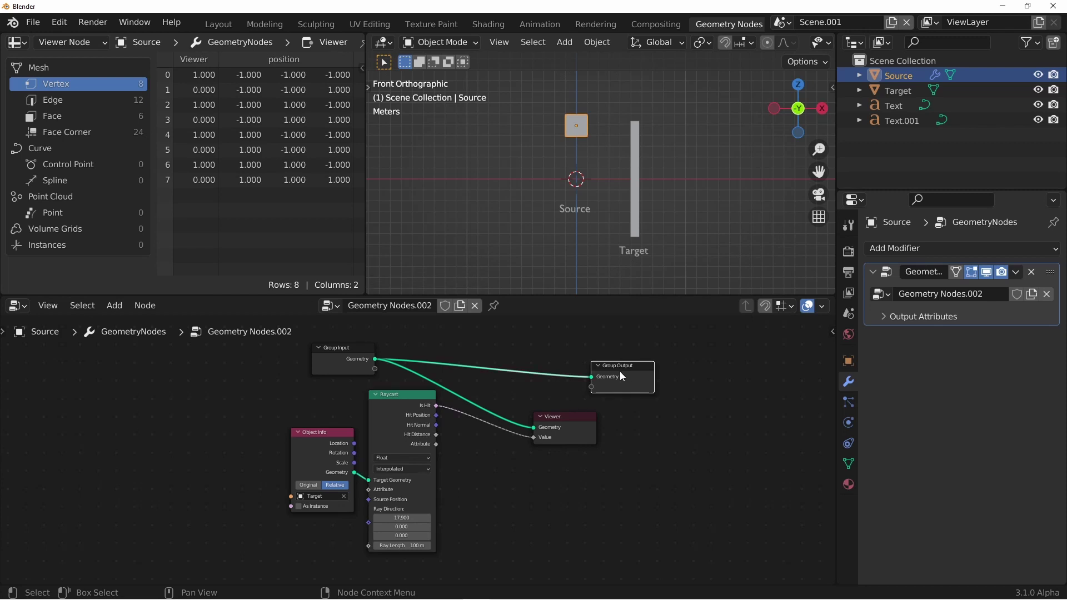
# - Insert a Delete Geometry node before Group Output and feed Raycast Is Hit into its Selection
pyautogui.hotkey('shift', 'a')
pyautogui.moveTo(660, 385)
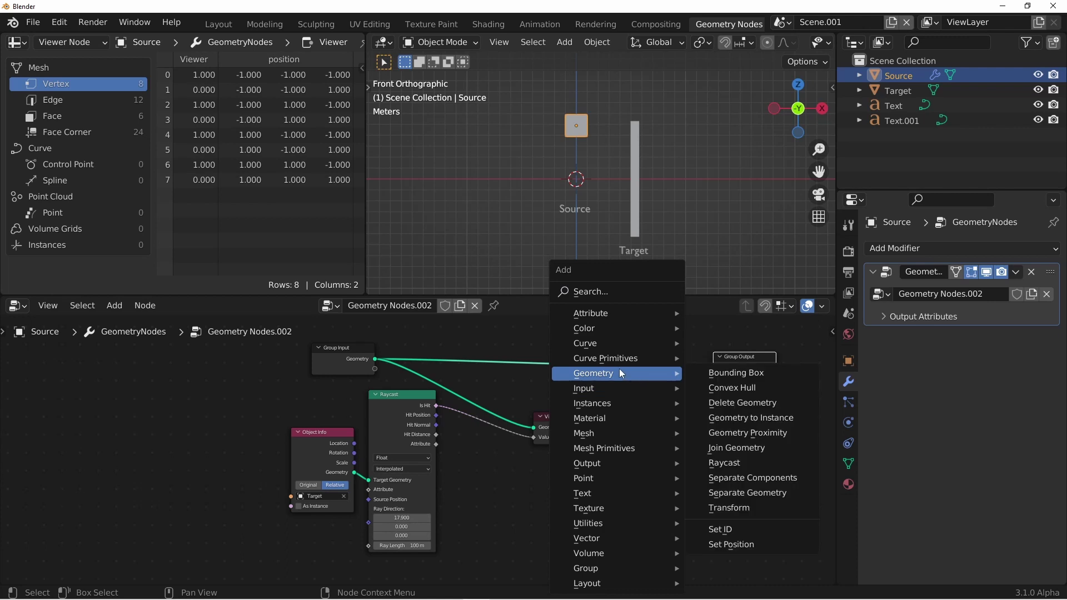
pyautogui.click(734, 402)
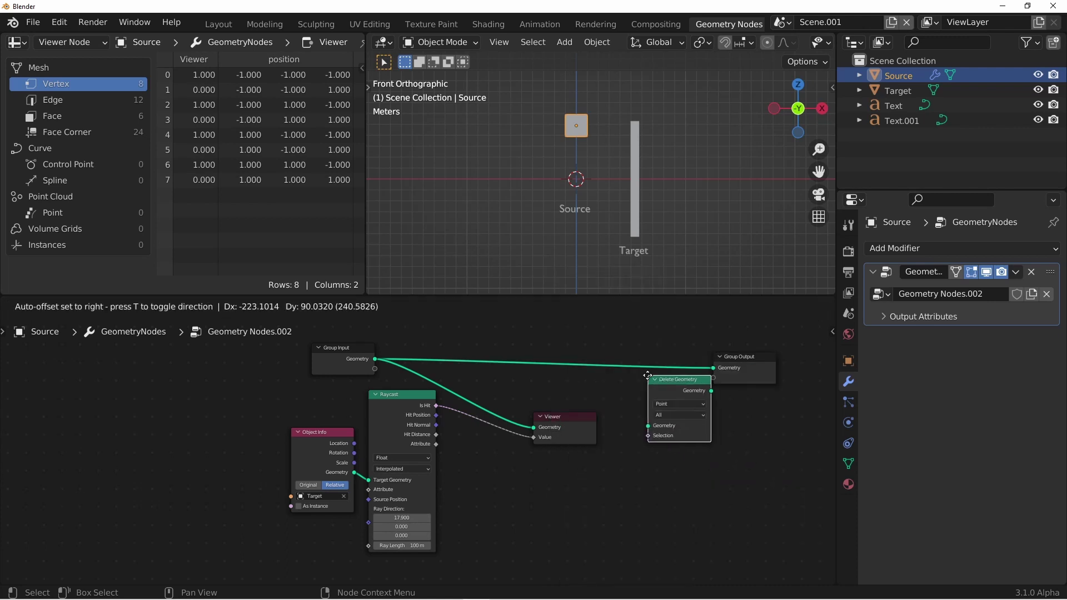
pyautogui.click(614, 351)
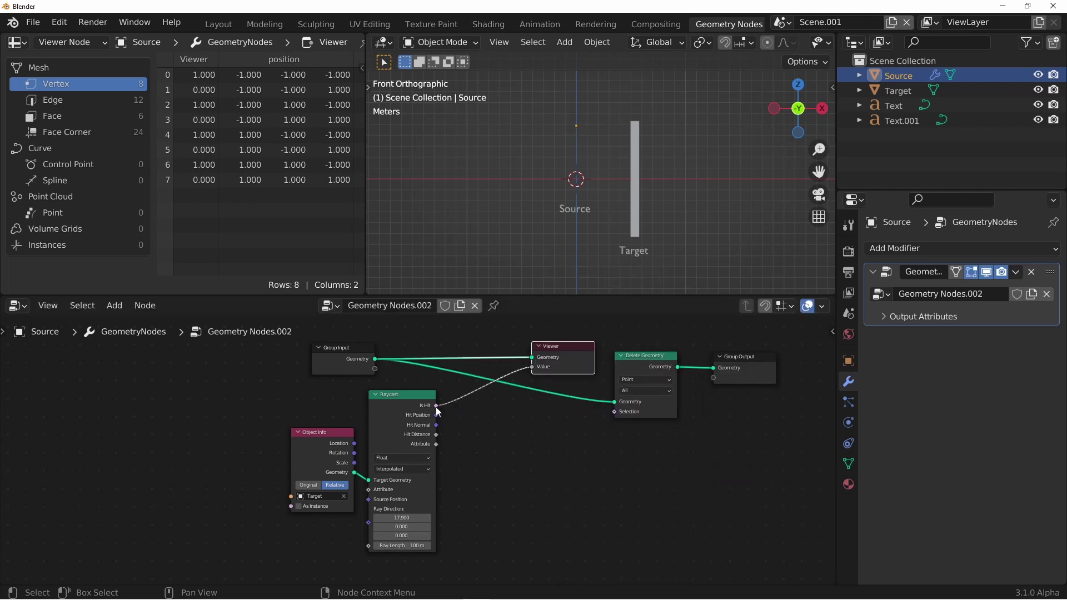
pyautogui.moveTo(437, 408); pyautogui.dragTo(614, 412)
# - Insert a Boolean Math node set to Not on the Is Hit to Selection link
pyautogui.hotkey('shift', 'a')
pyautogui.click(561, 414)
pyautogui.click(512, 431)
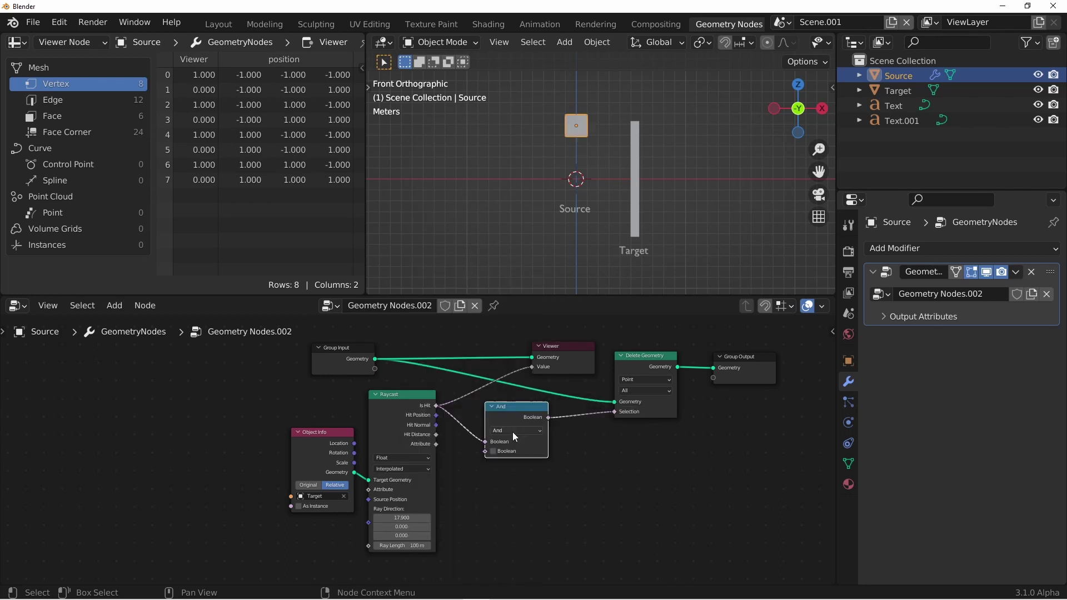
pyautogui.click(513, 432)
pyautogui.click(503, 459)
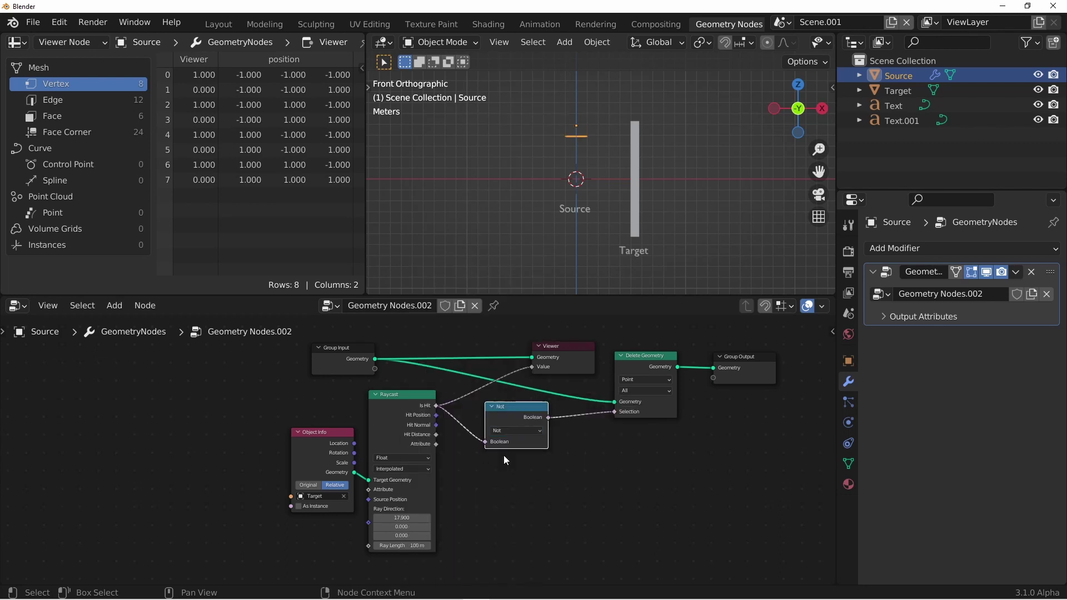
# - Raise the Source cube along Z by about 6.86 m
pyautogui.press('g')
pyautogui.press('z')
pyautogui.click(572, 187)
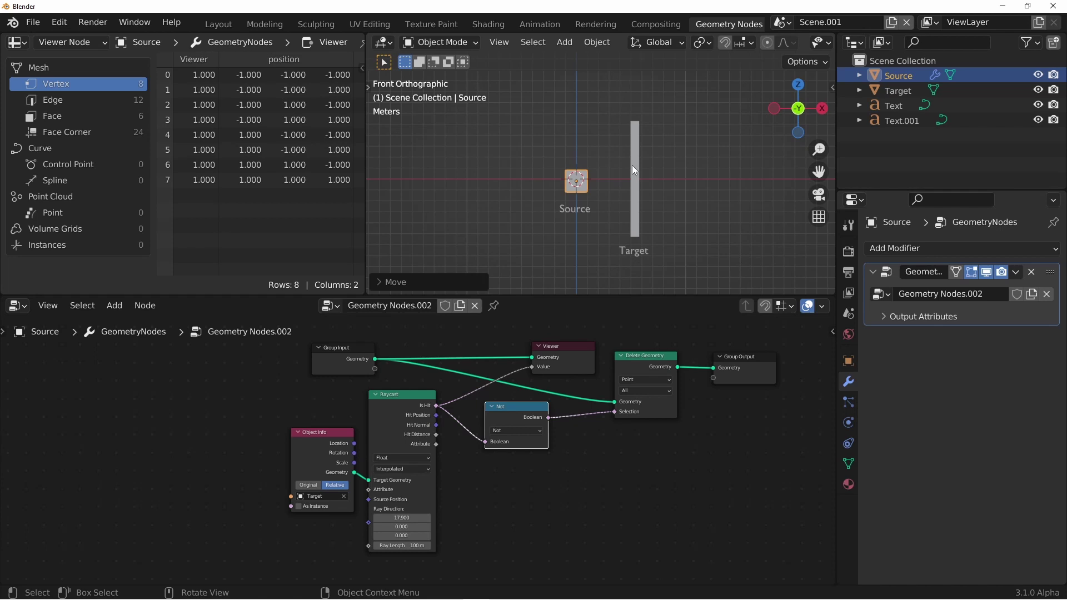
pyautogui.press('g')
pyautogui.press('z')
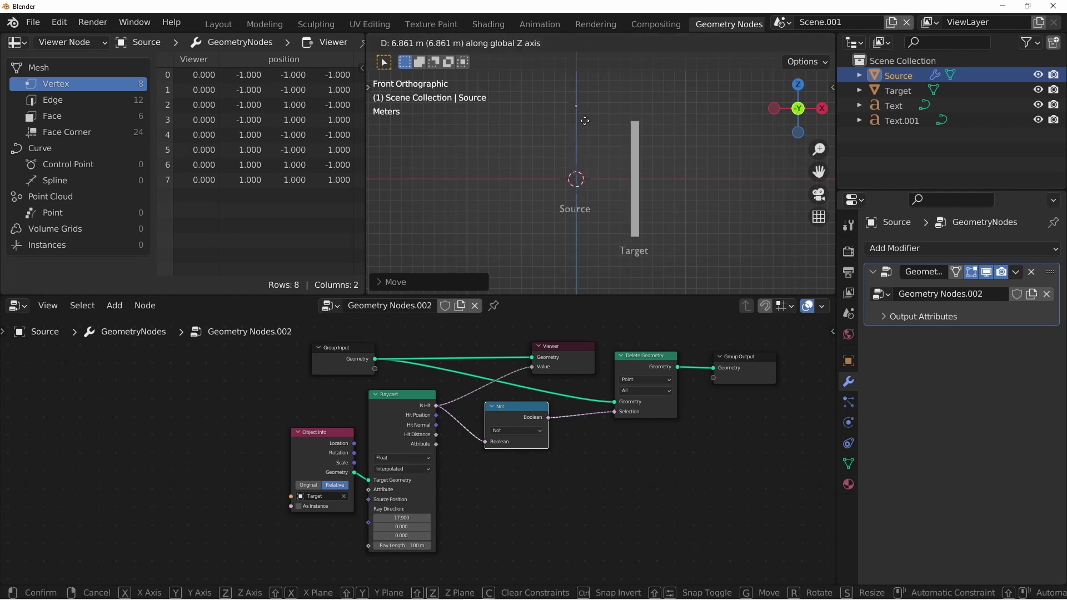
# - Confirm Source's raised height and insert a level 2 Subdivision Surface node after Group Input
pyautogui.click(583, 172)
pyautogui.moveTo(342, 355); pyautogui.dragTo(187, 356)
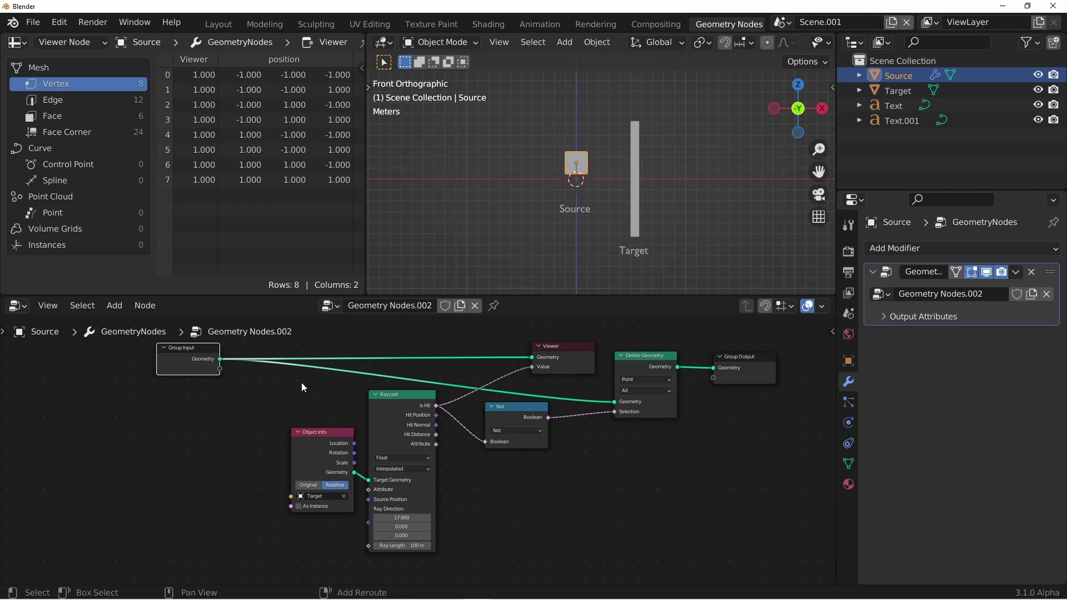
pyautogui.hotkey('shift', 'a')
pyautogui.moveTo(248, 227)
pyautogui.click(416, 379)
pyautogui.click(275, 344)
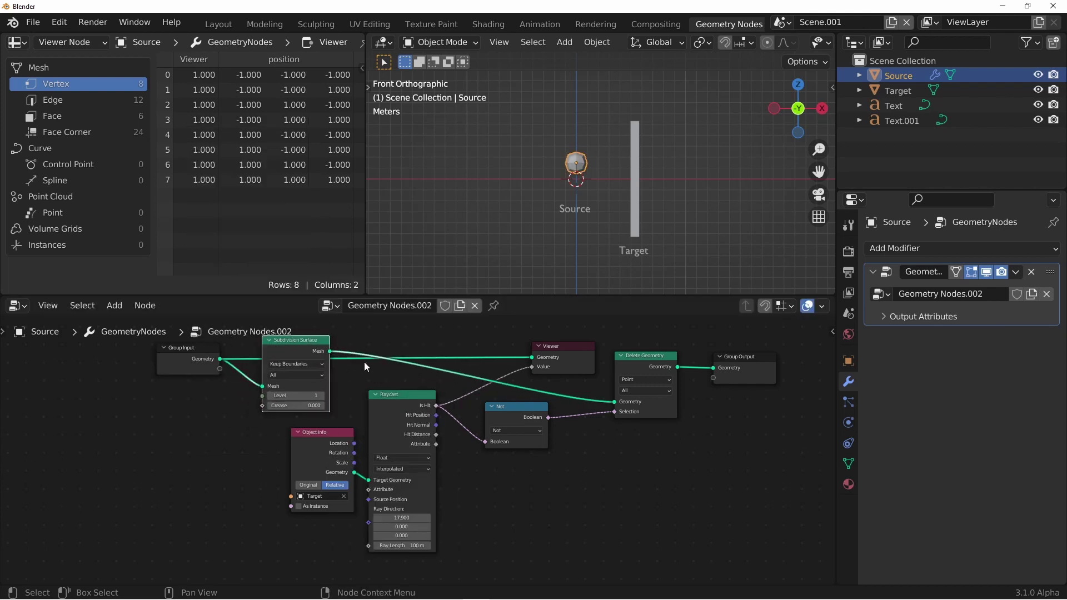
pyautogui.click(321, 395)
# - Move Source back down along Z so it sits level with Target
pyautogui.press('g')
pyautogui.press('z')
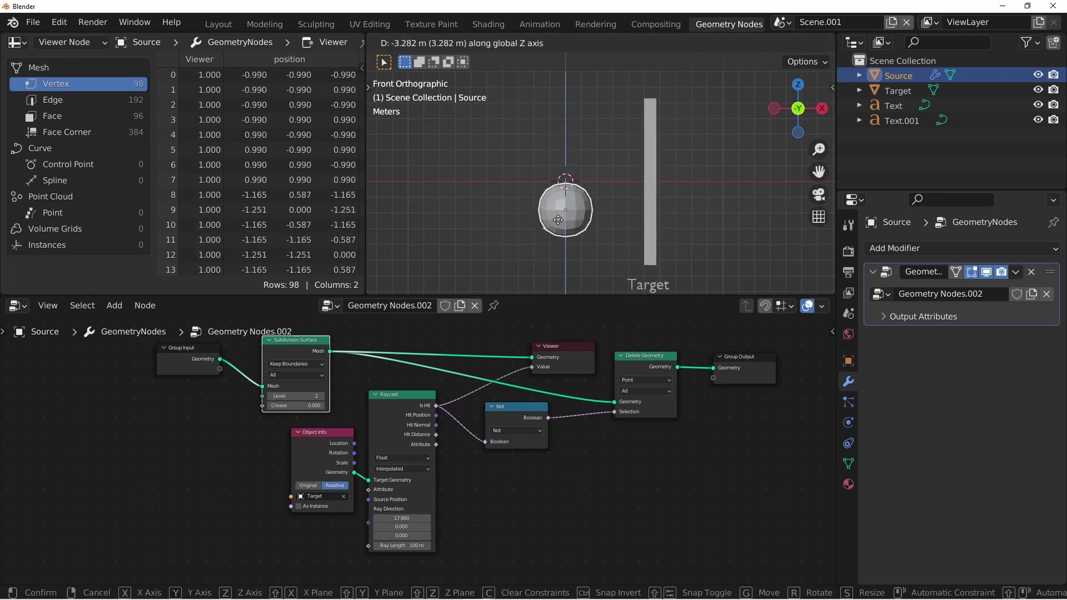
pyautogui.click(555, 193)
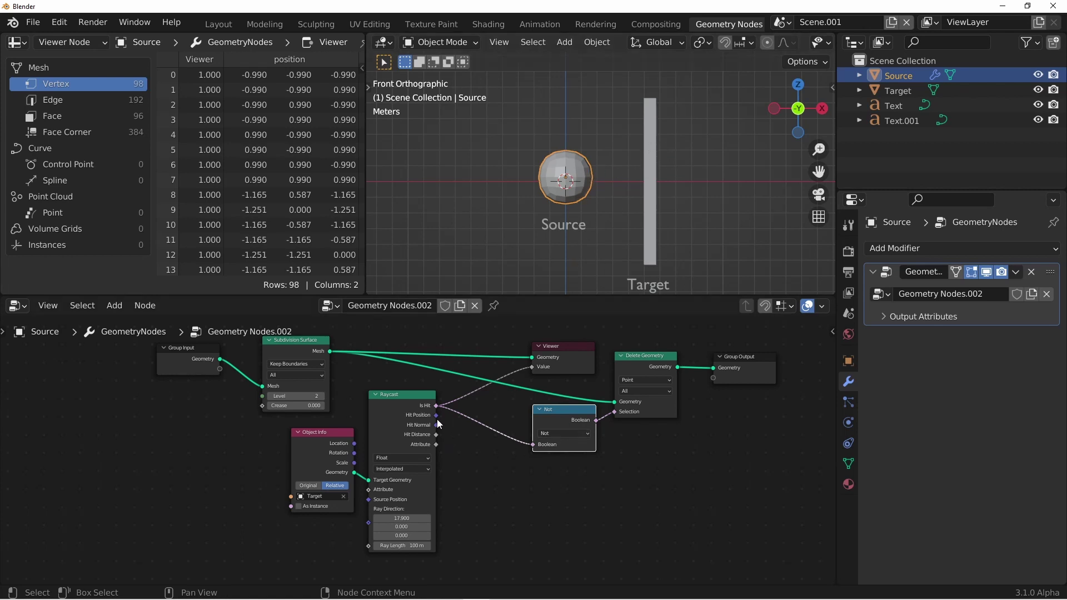
# - Cycle the Viewer preview through Raycast Hit Position, Hit Normal, and finally Hit Distance
pyautogui.moveTo(437, 415); pyautogui.dragTo(506, 471)
pyautogui.press('Escape')
pyautogui.keyDown('ctrl'); pyautogui.keyDown('shift'); pyautogui.click(403, 415); pyautogui.keyUp('shift'); pyautogui.keyUp('ctrl')
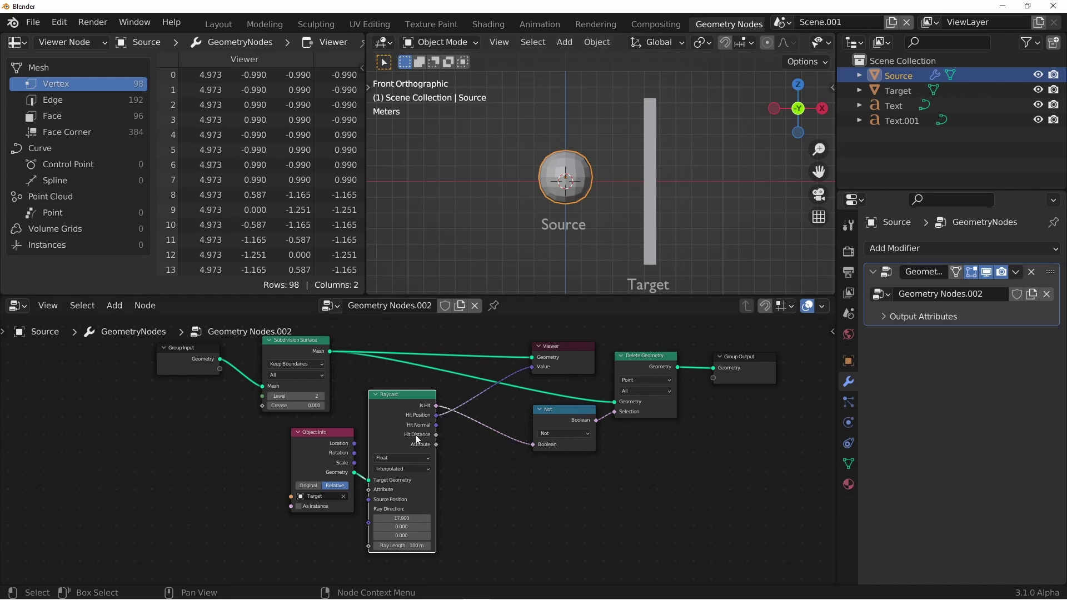
pyautogui.keyDown('ctrl'); pyautogui.keyDown('shift'); pyautogui.click(394, 428); pyautogui.keyUp('shift'); pyautogui.keyUp('ctrl')
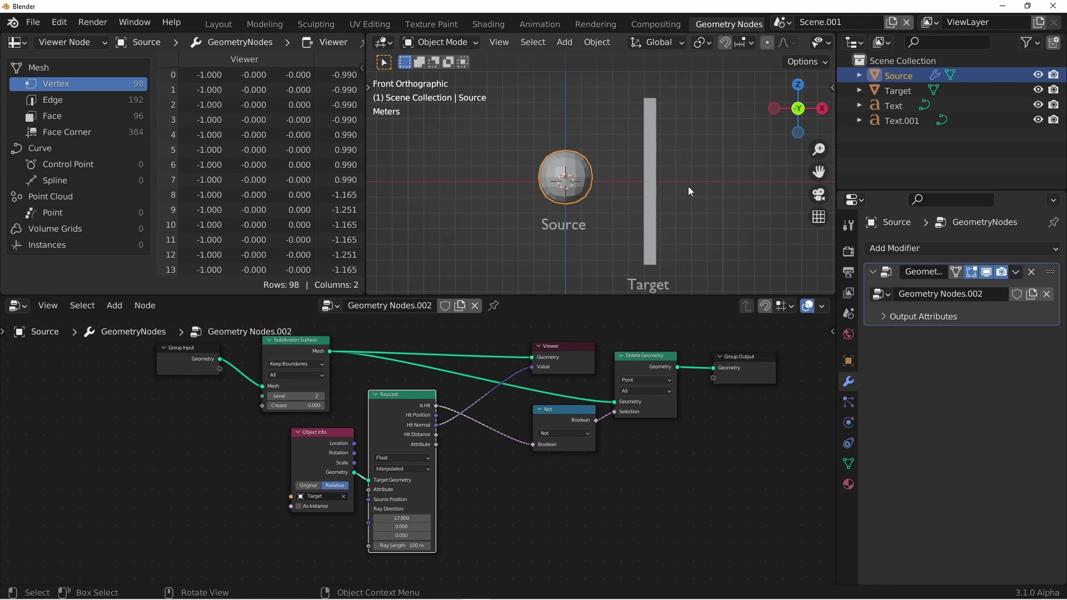
pyautogui.keyDown('ctrl'); pyautogui.keyDown('shift'); pyautogui.click(398, 418); pyautogui.keyUp('shift'); pyautogui.keyUp('ctrl')
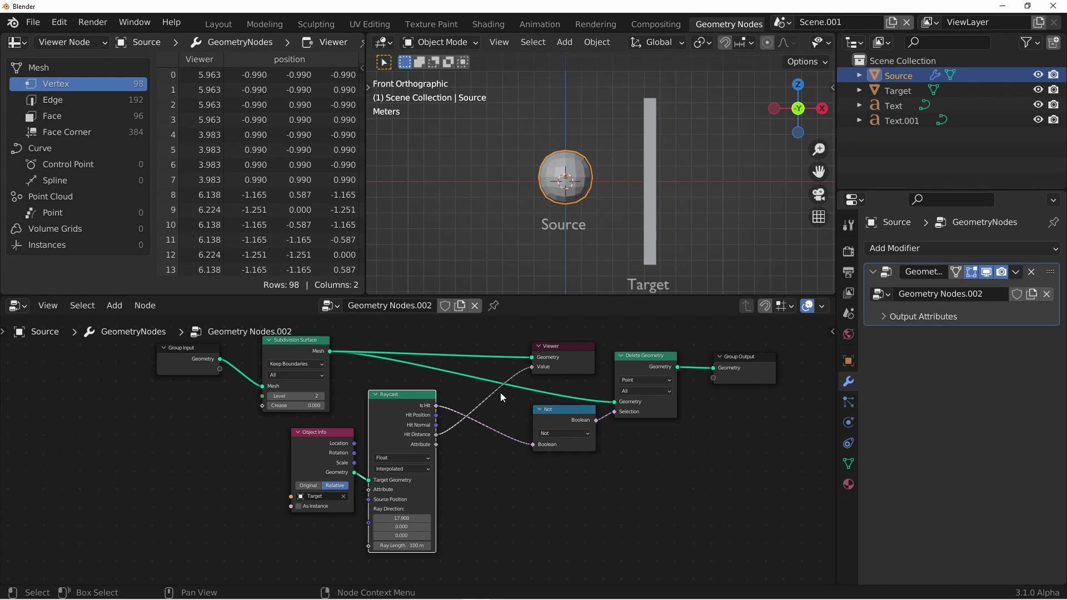
# - Undo the Subdivision Surface node, then add a float Input socket in the Group tab's Inputs
pyautogui.hotkey('ctrl', 'z')
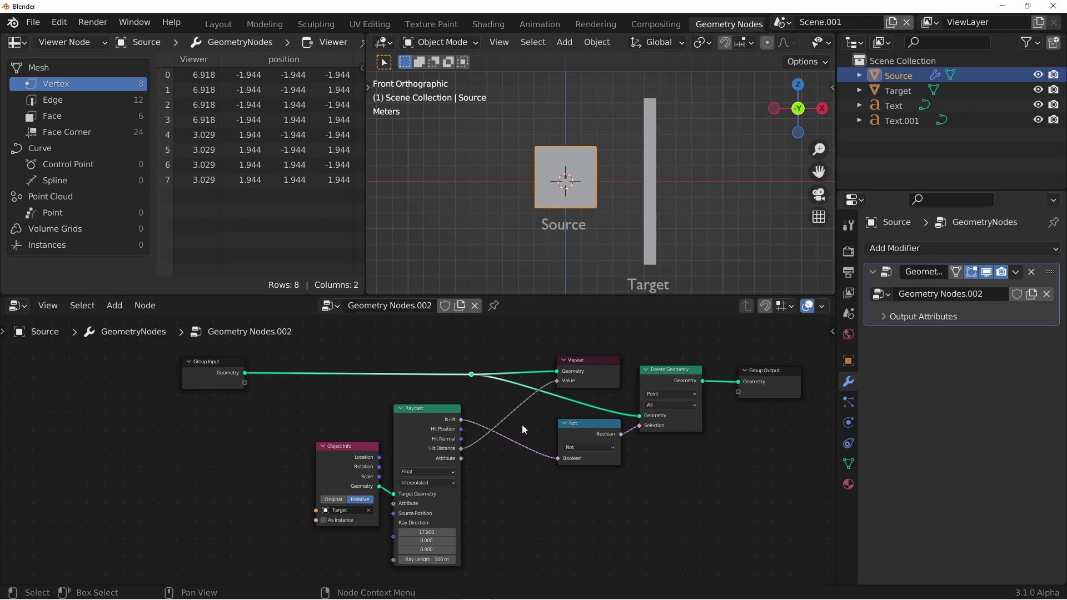
pyautogui.press('n')
pyautogui.click(826, 402)
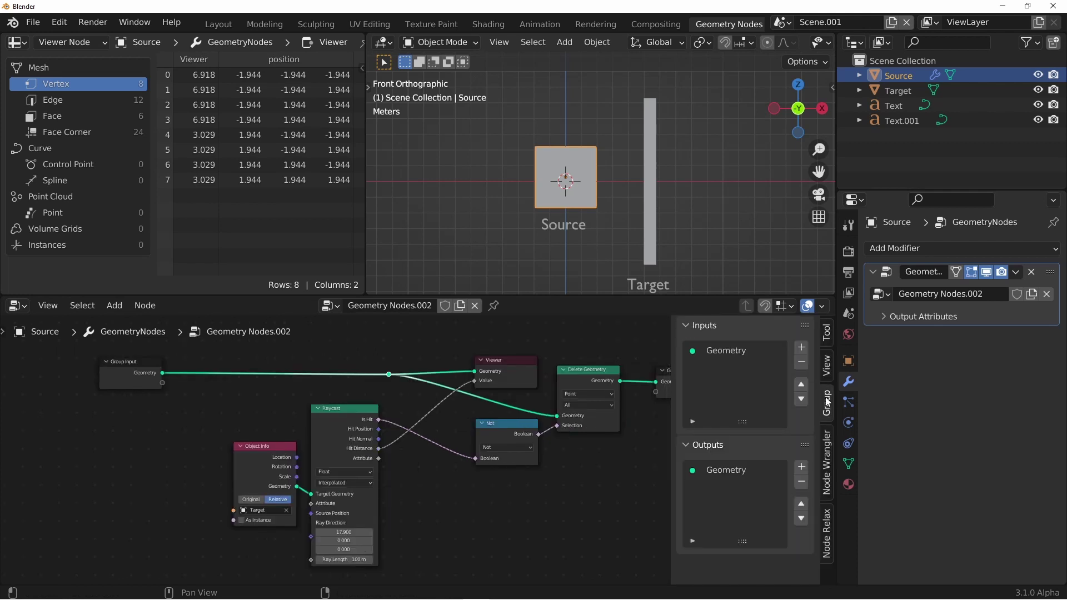
pyautogui.click(801, 348)
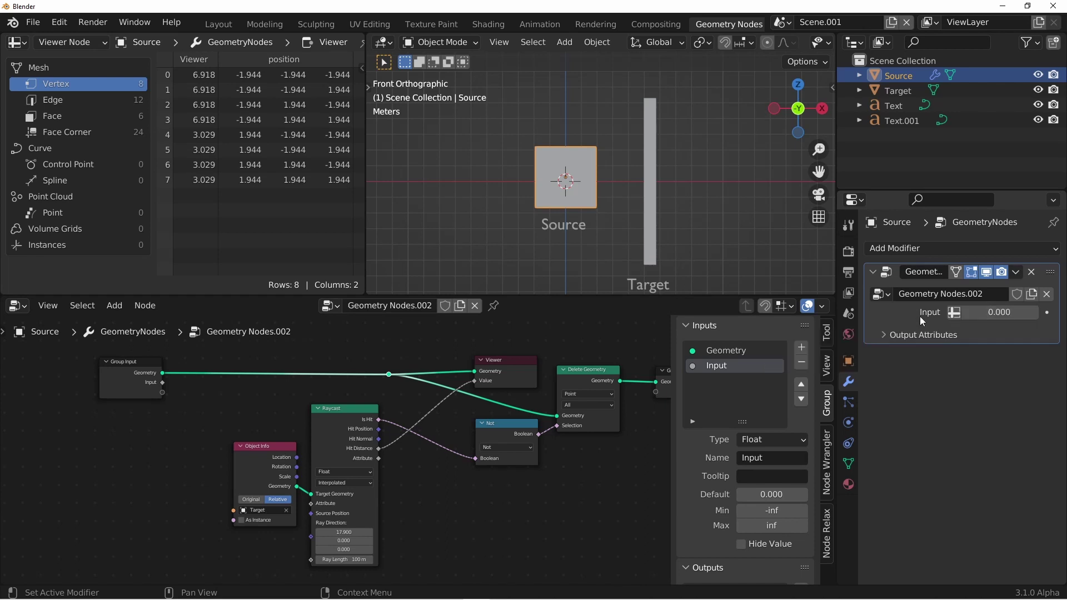
# - Switch the modifier Input to attribute mode and add a vertex group named Group to Source
pyautogui.click(955, 313)
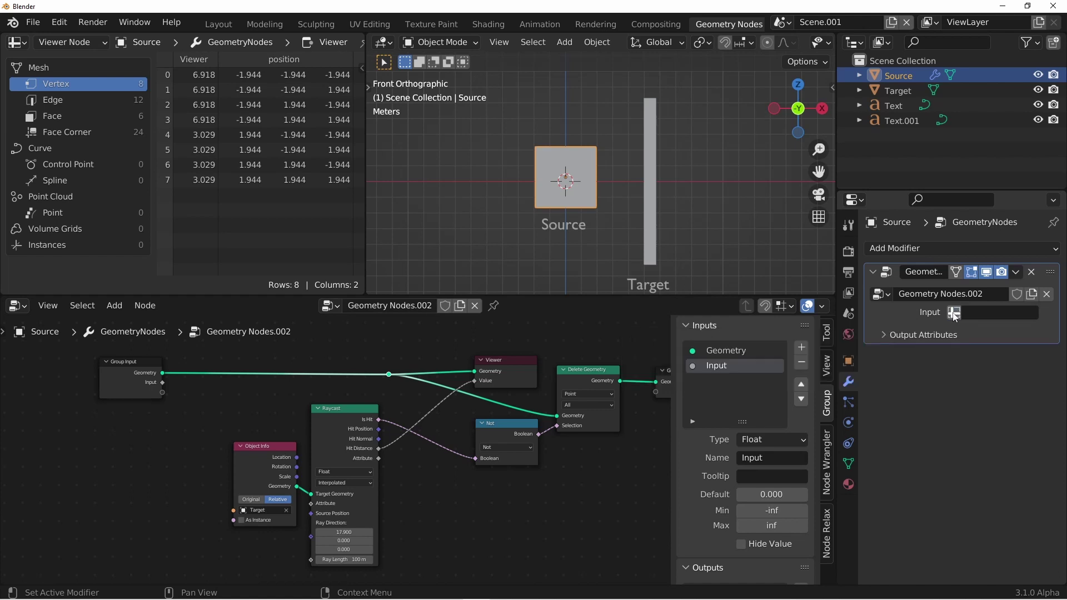
pyautogui.click(984, 312)
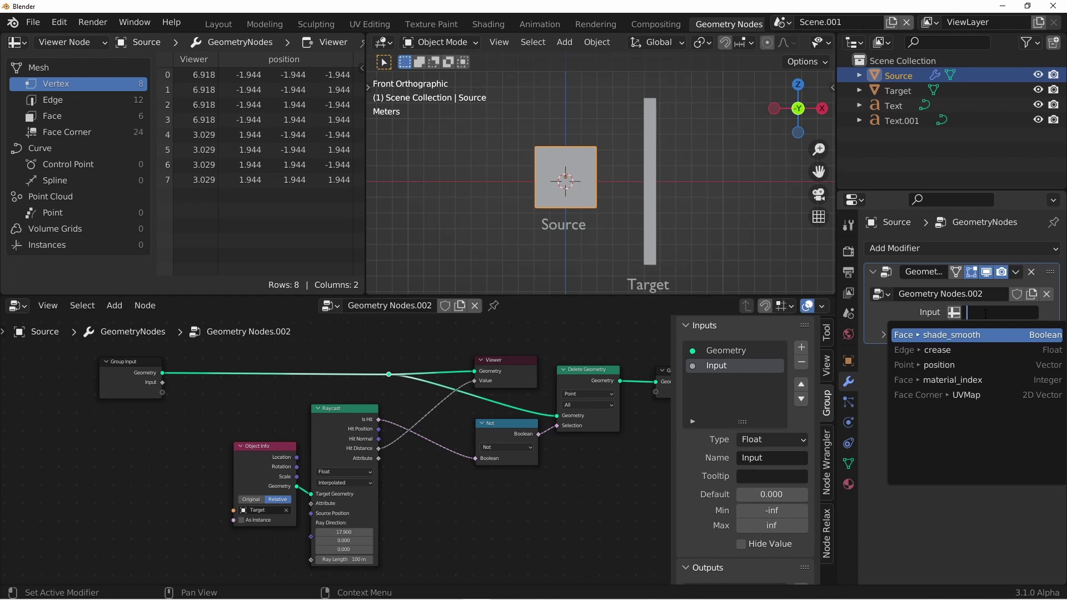
pyautogui.click(846, 463)
pyautogui.click(1048, 294)
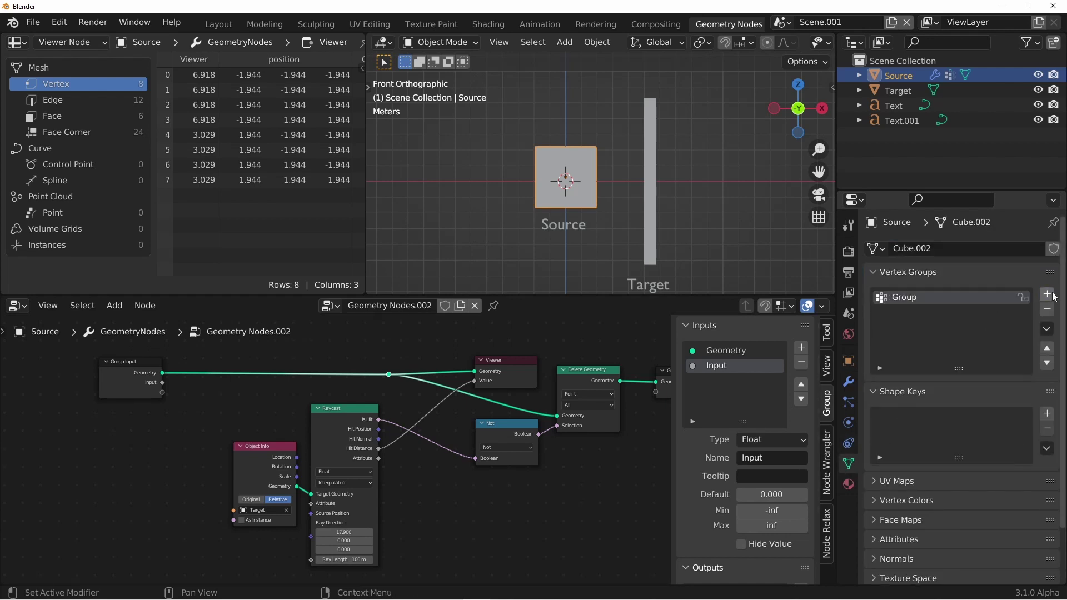
# - Pick Point > Group as the modifier Input and shift the Target Object Info node left
pyautogui.click(848, 381)
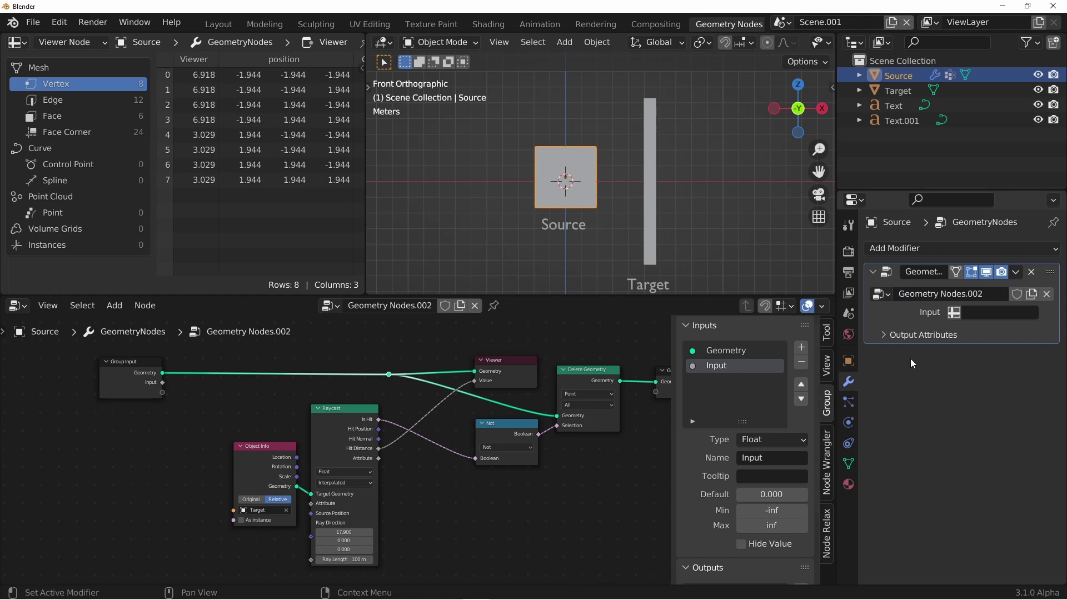
pyautogui.click(982, 318)
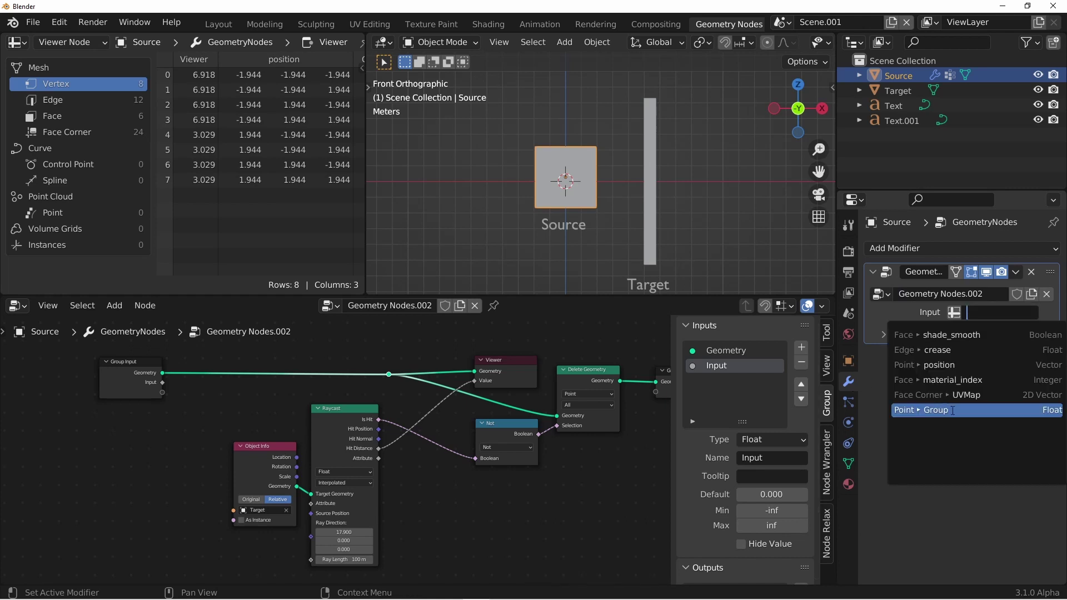
pyautogui.click(952, 410)
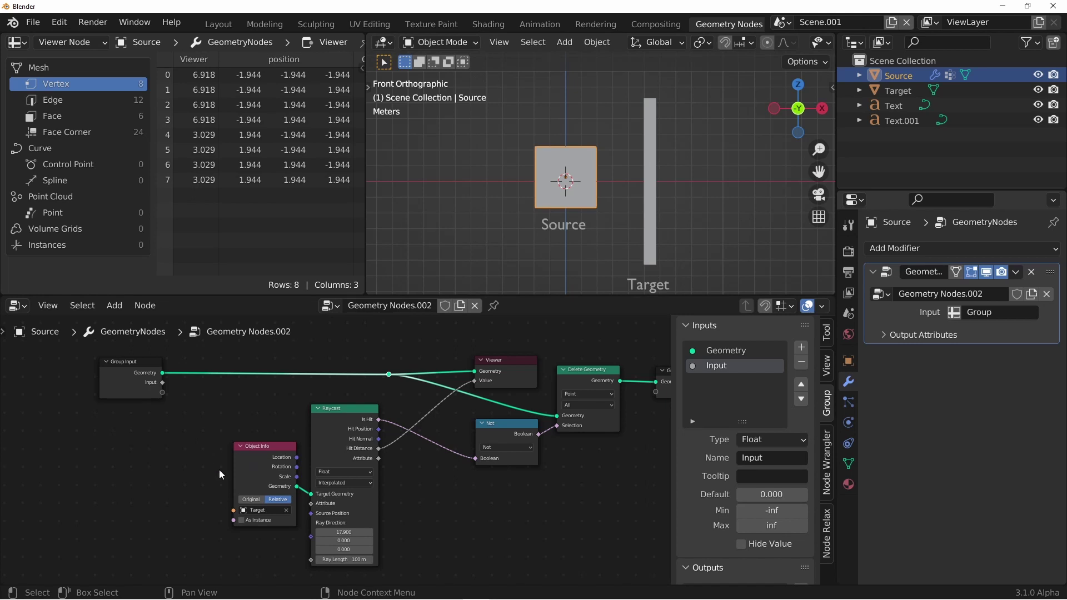
pyautogui.moveTo(260, 451); pyautogui.dragTo(190, 460)
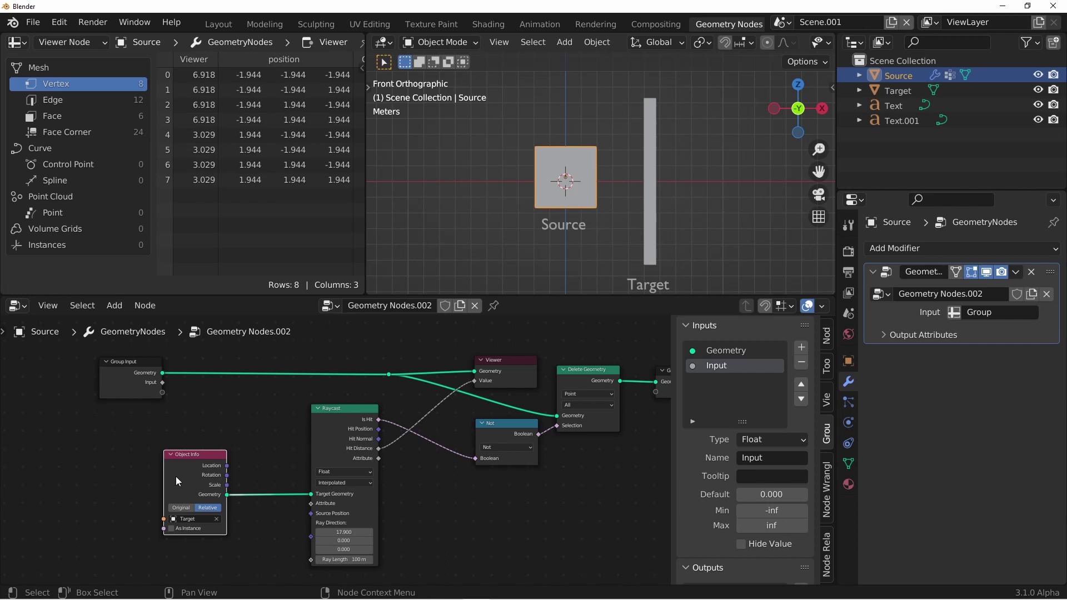
# - Select the Target plane and loop-cut it both ways into a dense grid
pyautogui.click(646, 146)
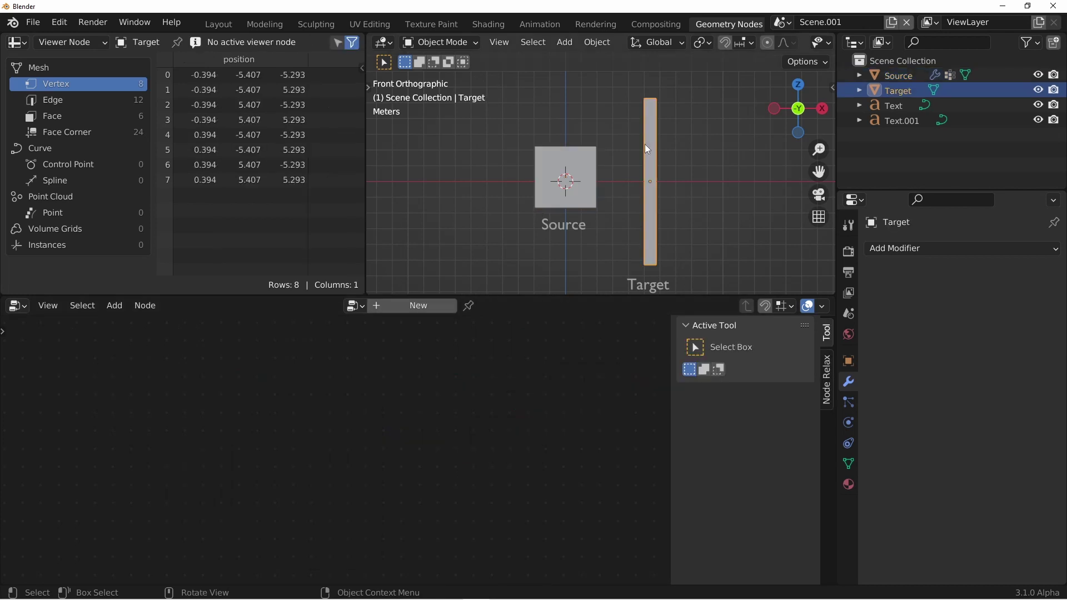
pyautogui.moveTo(645, 144)
pyautogui.mouseDown(button='middle')
pyautogui.moveTo(705, 165)
pyautogui.moveTo(641, 159)
pyautogui.mouseUp(button='middle')
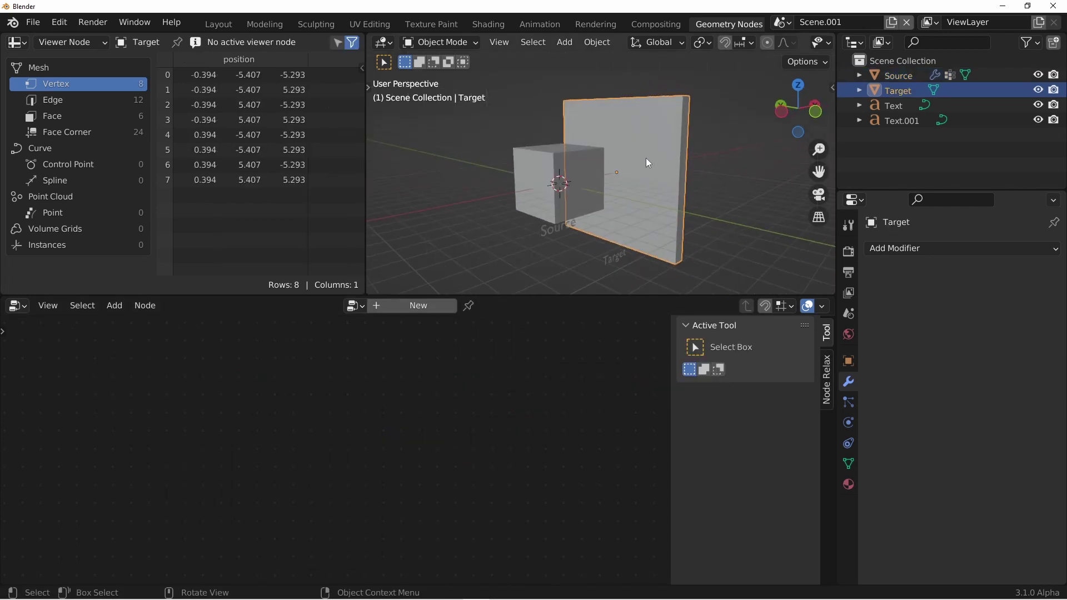
pyautogui.press('Tab')
pyautogui.hotkey('ctrl', 'r')
pyautogui.scroll(19, 632, 158)
pyautogui.click(632, 158)
pyautogui.hotkey('ctrl', 'r')
pyautogui.scroll(20, 632, 158)
pyautogui.click(632, 158)
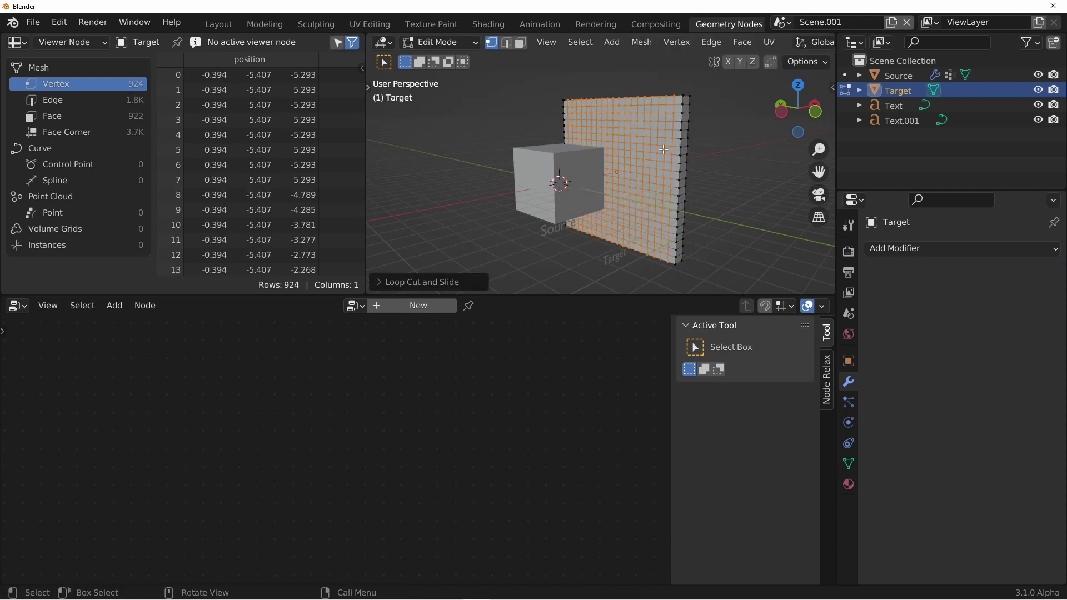
pyautogui.press('Tab')
# - In Weight Paint mode, paint a full-weight red spot at the plane's centre facing Source
pyautogui.click(446, 42)
pyautogui.click(447, 125)
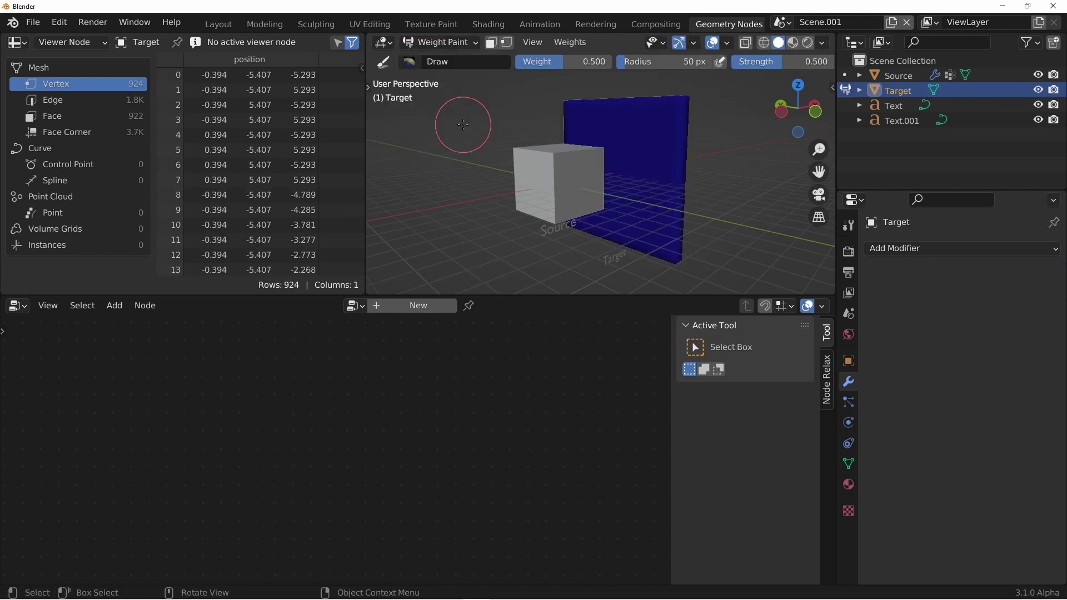
pyautogui.click(615, 174)
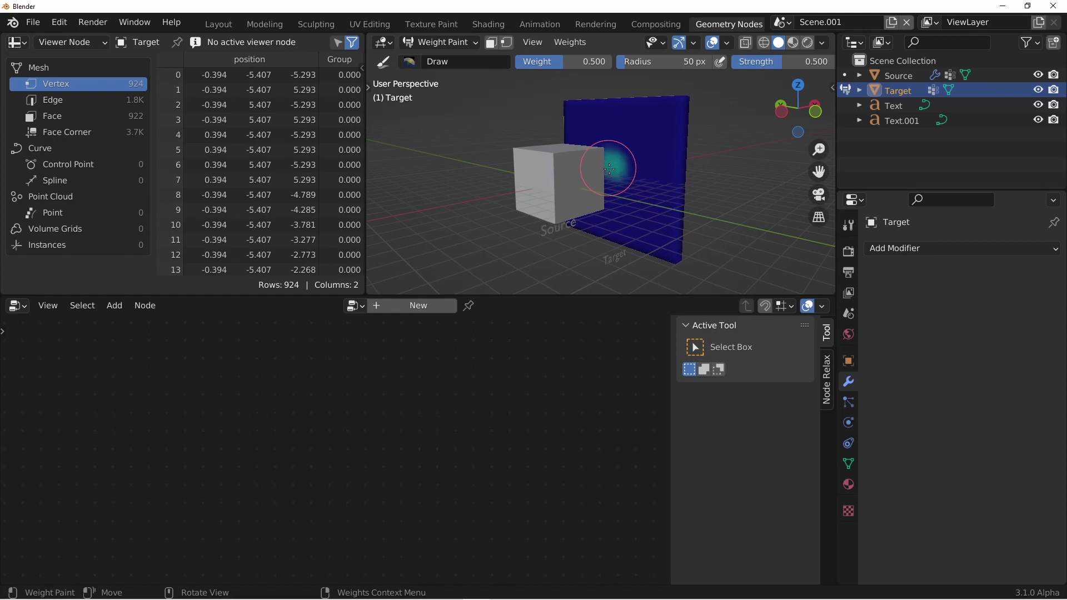
pyautogui.press('f')
pyautogui.click(620, 175)
pyautogui.click(621, 175)
pyautogui.press('f')
pyautogui.click(620, 175)
pyautogui.moveTo(616, 175); pyautogui.dragTo(617, 176)
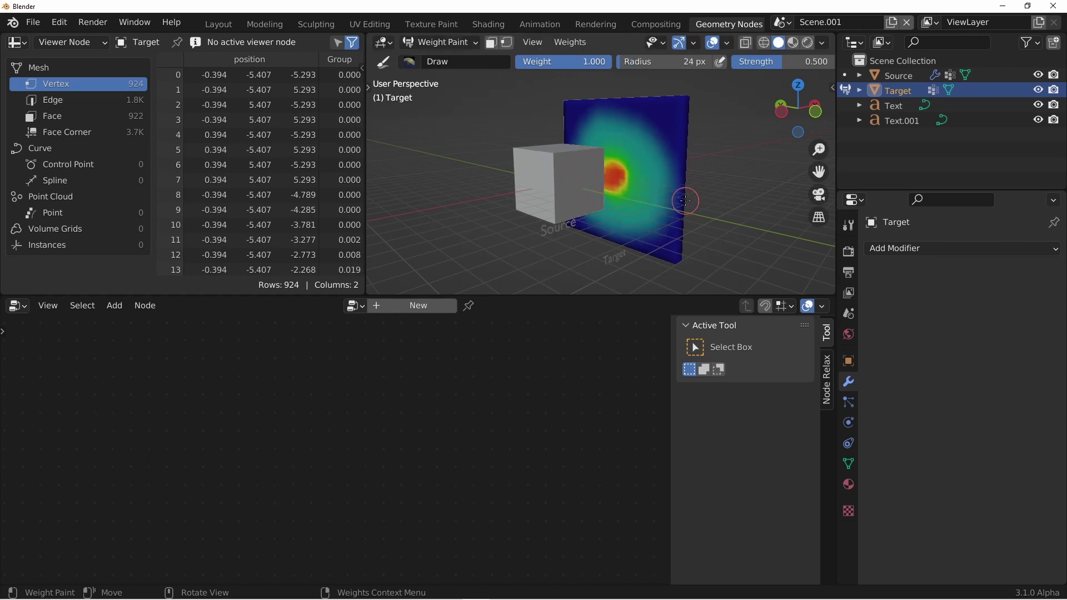
# - Return to Object Mode and begin renaming Target's Group vertex group
pyautogui.click(426, 48)
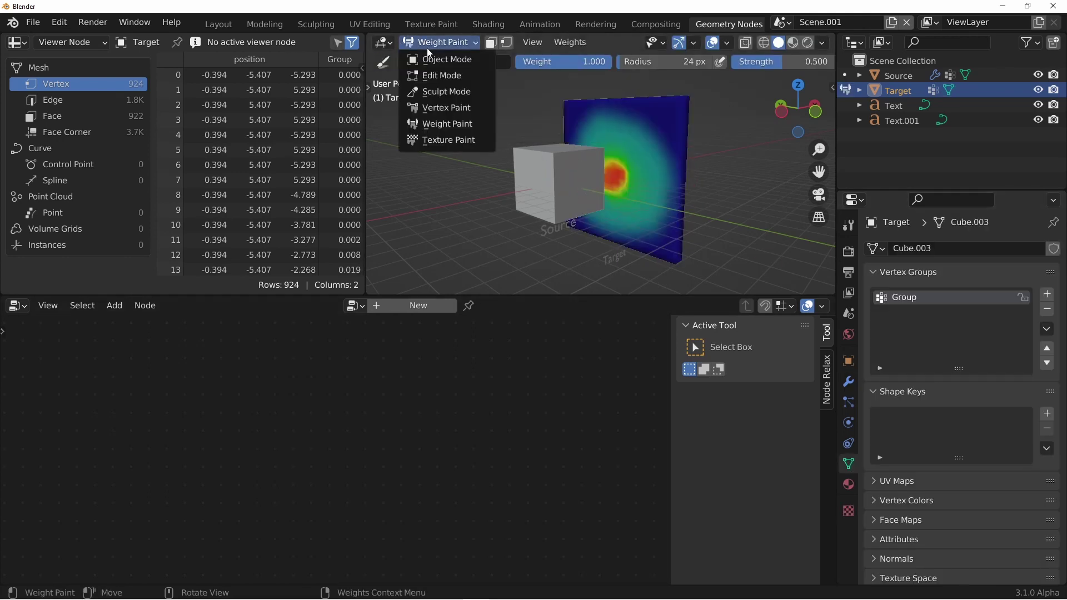
pyautogui.click(426, 50)
pyautogui.hotkey('ctrl', 'Tab')
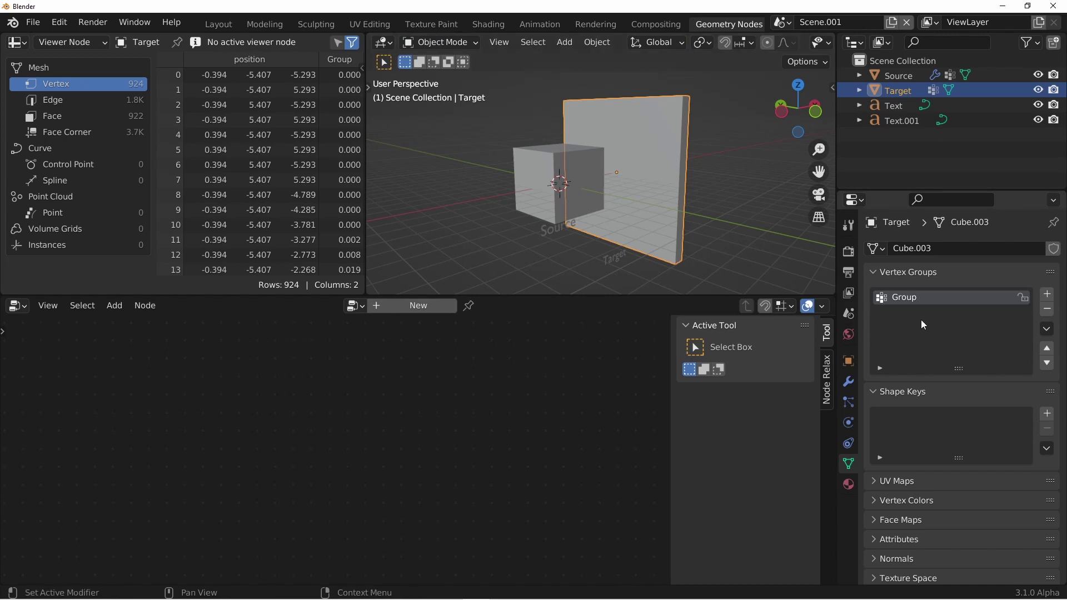
pyautogui.doubleClick(901, 299)
pyautogui.press('Home')
# - Rename the vertex group to TargetGroup, then enter TargetGroup as Source's modifier Input attribute
pyautogui.write('Target')
pyautogui.press('Return')
pyautogui.click(588, 178)
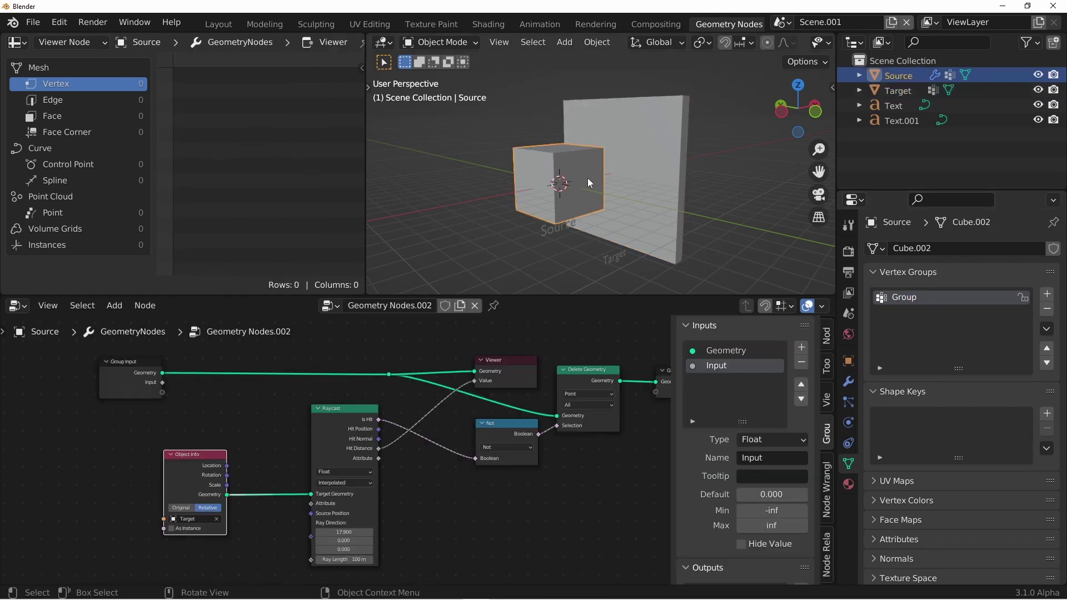
pyautogui.click(850, 383)
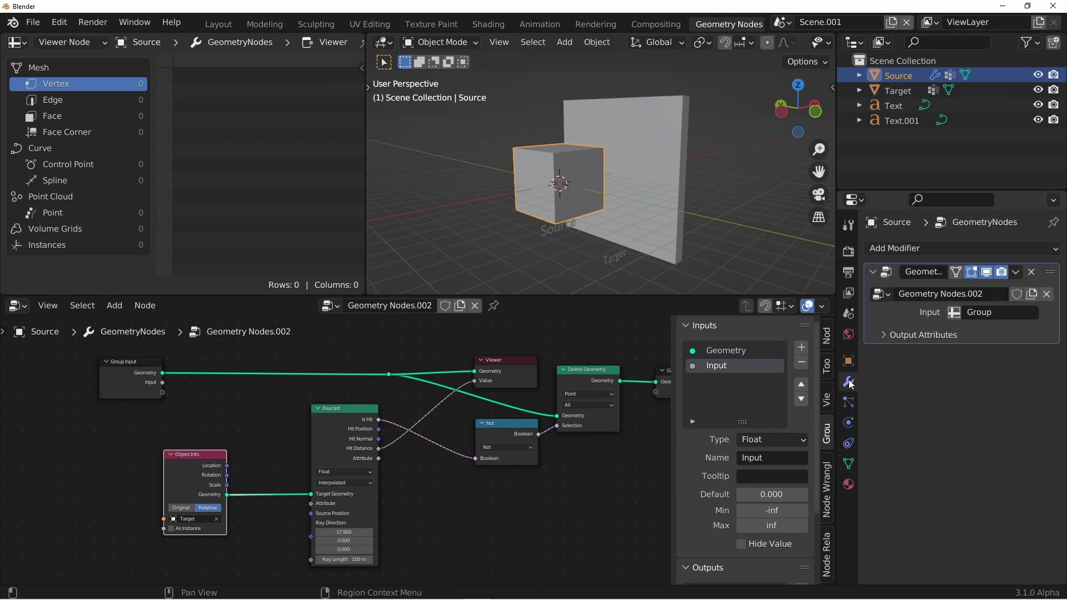
pyautogui.click(998, 313)
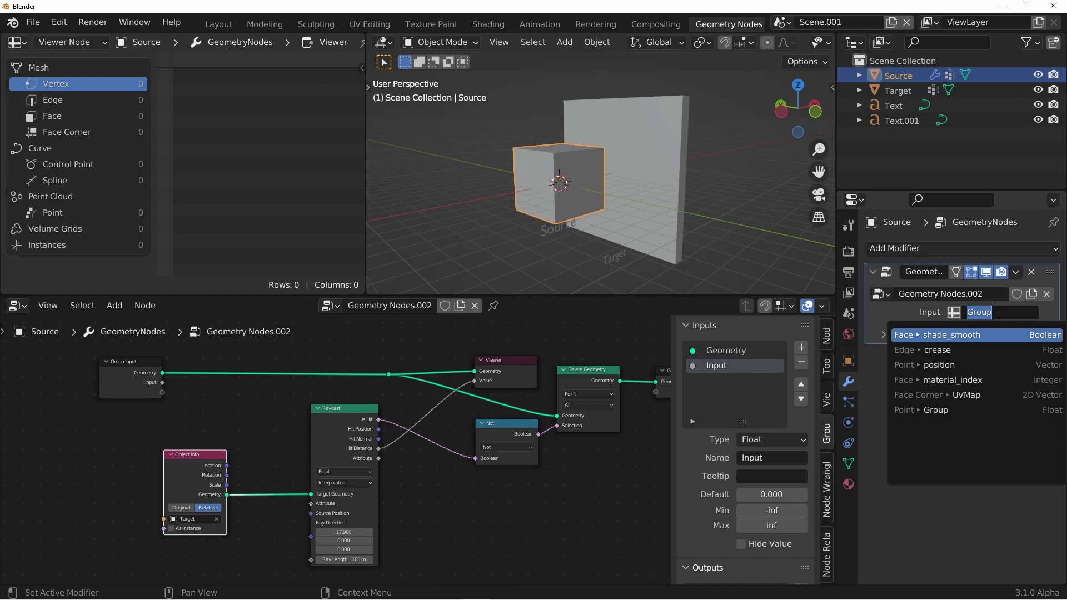
pyautogui.write('TargetGroup')
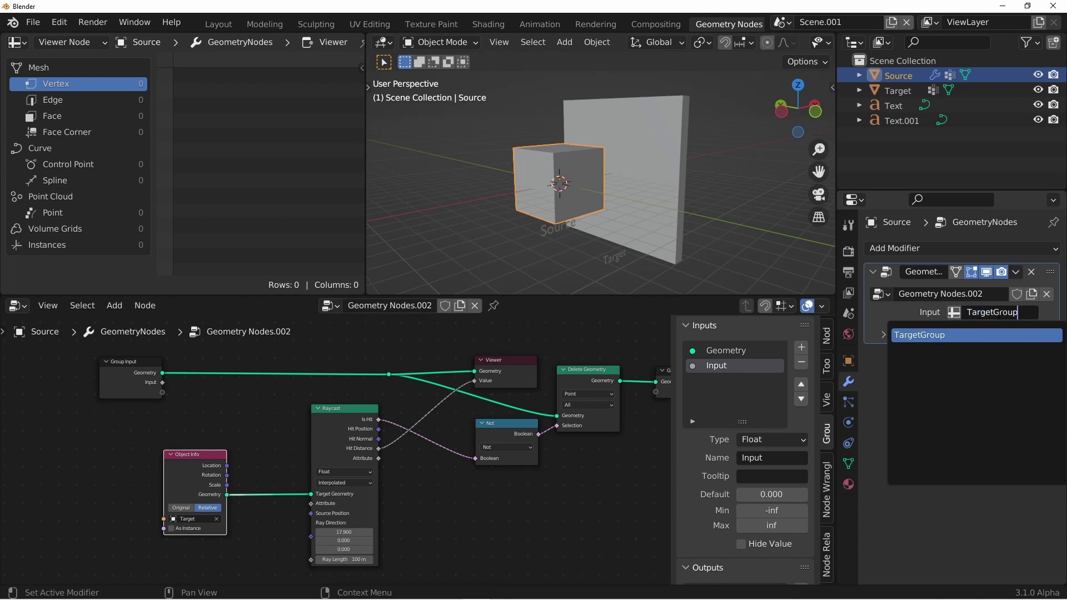
pyautogui.press('Return')
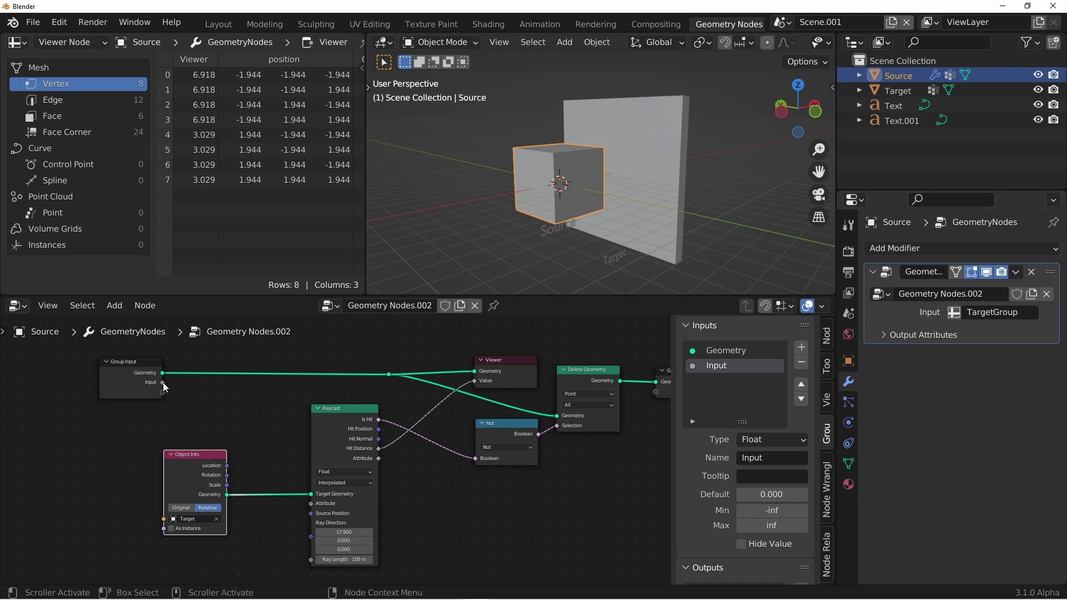
# - Link Group Input's Input to the Raycast's Attribute socket and preview it in the Viewer
pyautogui.moveTo(162, 382); pyautogui.dragTo(311, 505)
pyautogui.click(968, 328)
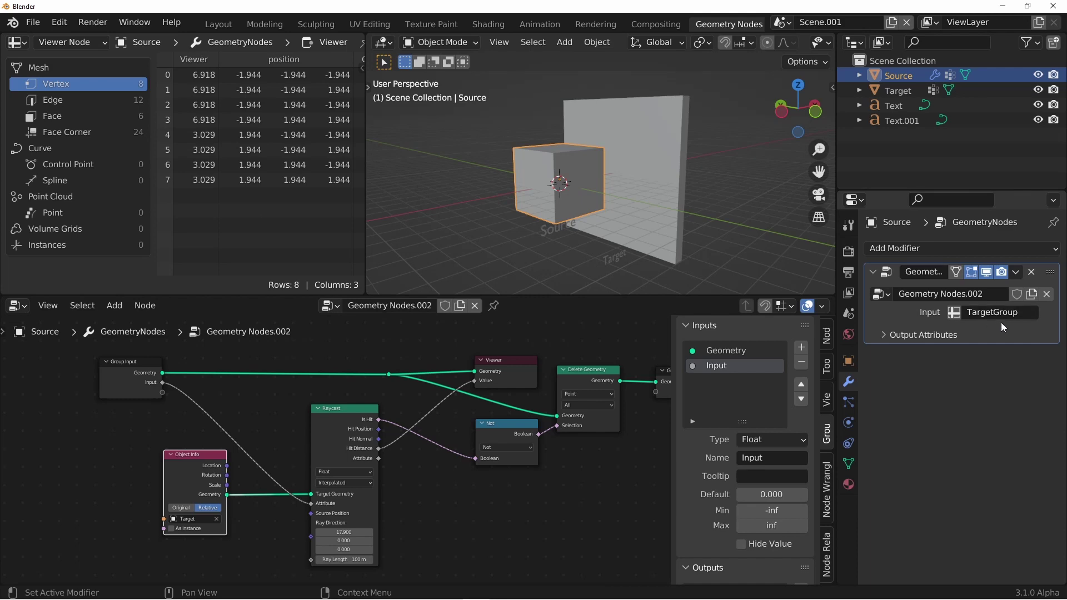
pyautogui.keyDown('ctrl'); pyautogui.keyDown('shift'); pyautogui.click(377, 460); pyautogui.keyUp('shift'); pyautogui.keyUp('ctrl')
# - From the front view, start moving the Source cube along the Z axis
pyautogui.press('KP_1')
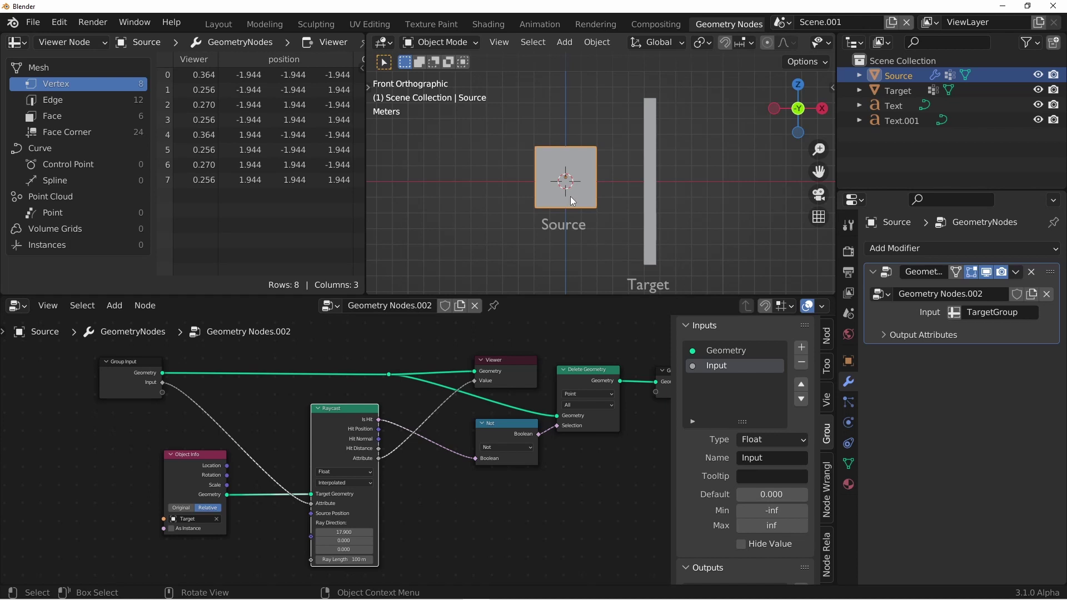
pyautogui.press('g')
pyautogui.press('z')
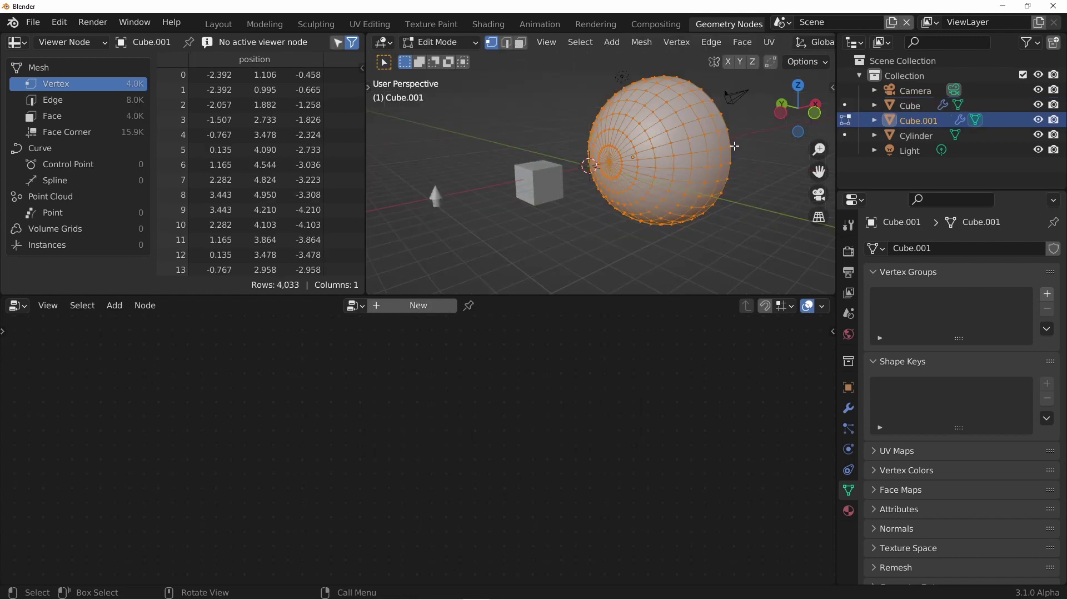
# - Select the Cube and insert an Instance on Points node into its existing link
pyautogui.moveTo(740, 162); pyautogui.dragTo(667, 177, button='middle')
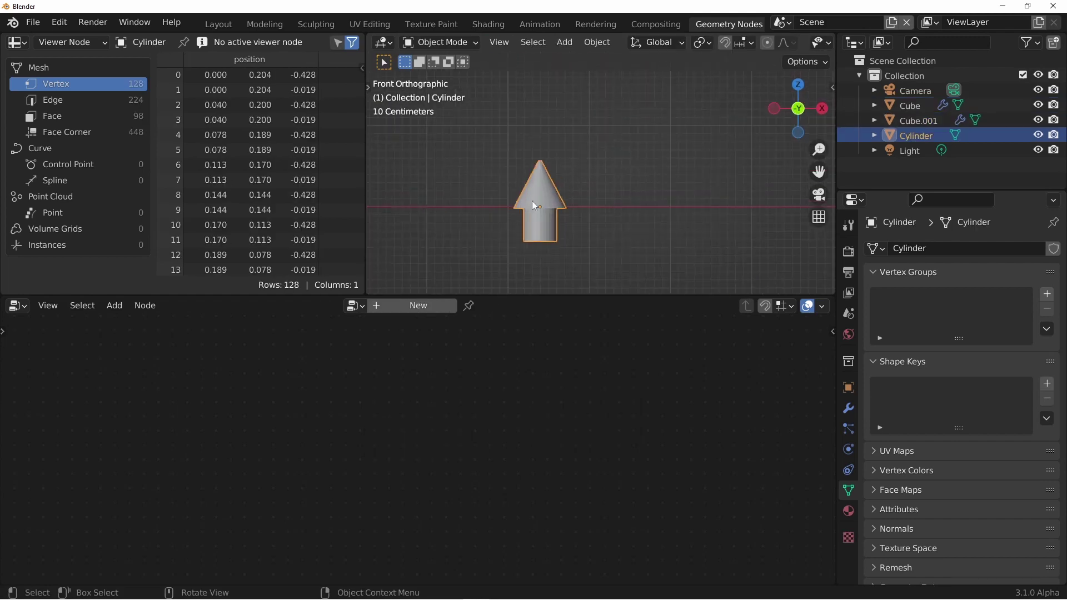
pyautogui.click(602, 175)
pyautogui.press('Tab')
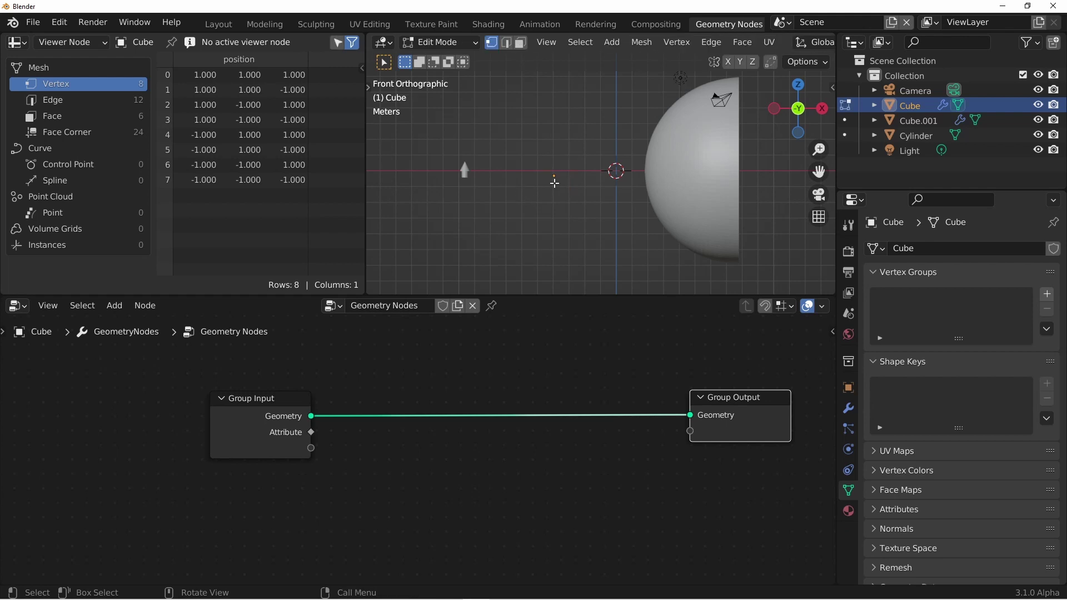
pyautogui.hotkey('shift', 'a')
pyautogui.moveTo(505, 383)
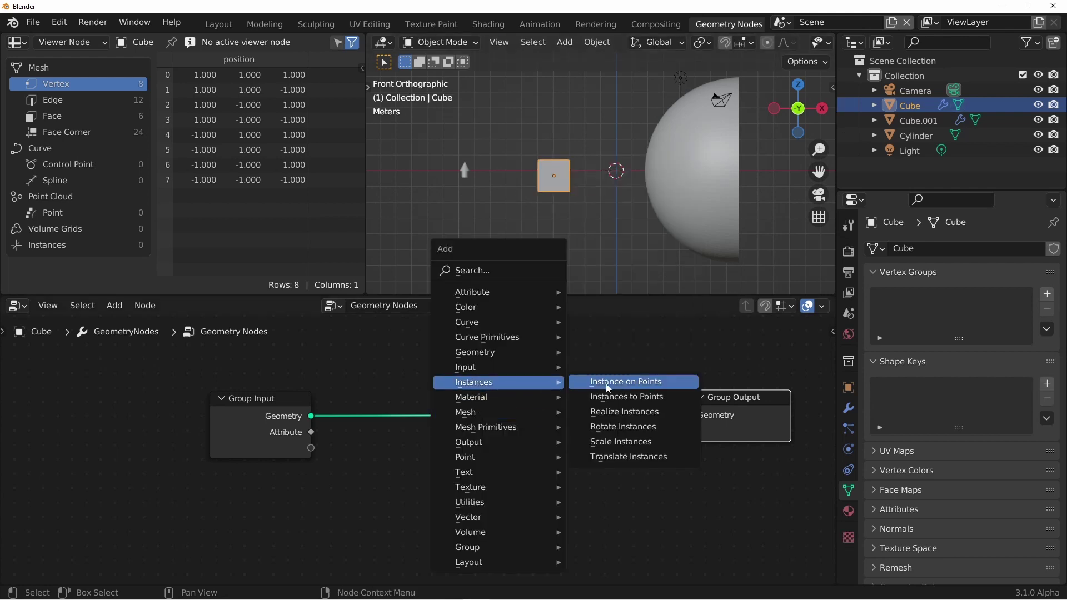
pyautogui.click(605, 383)
pyautogui.click(464, 337)
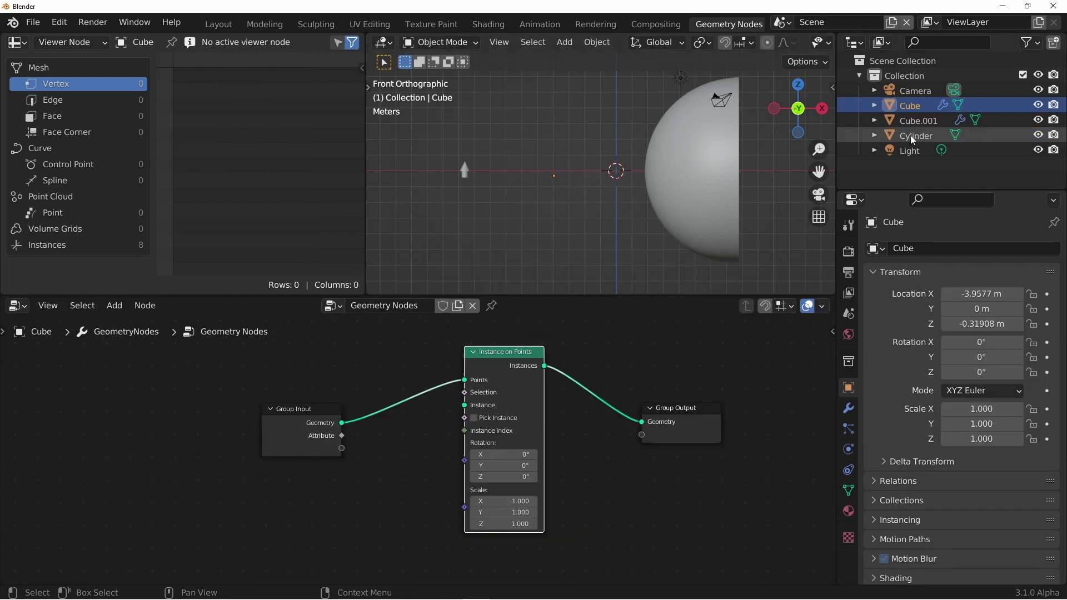
# - Bring the Cylinder object into the tree and link it as the instanced geometry
pyautogui.moveTo(915, 136); pyautogui.dragTo(277, 493)
pyautogui.scroll(-1, 382, 461)
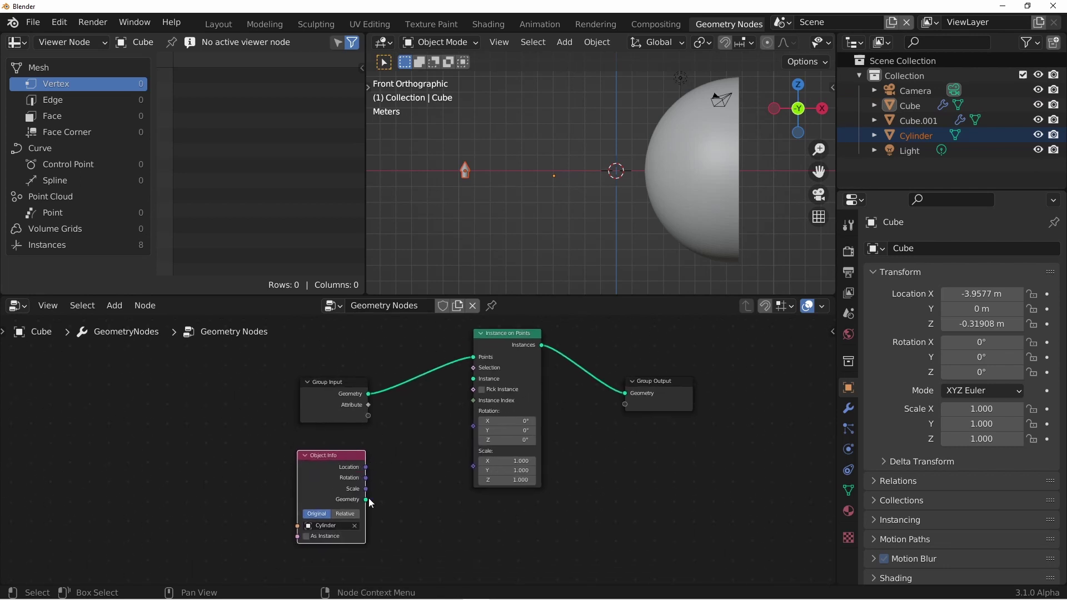
pyautogui.moveTo(366, 500); pyautogui.dragTo(478, 375)
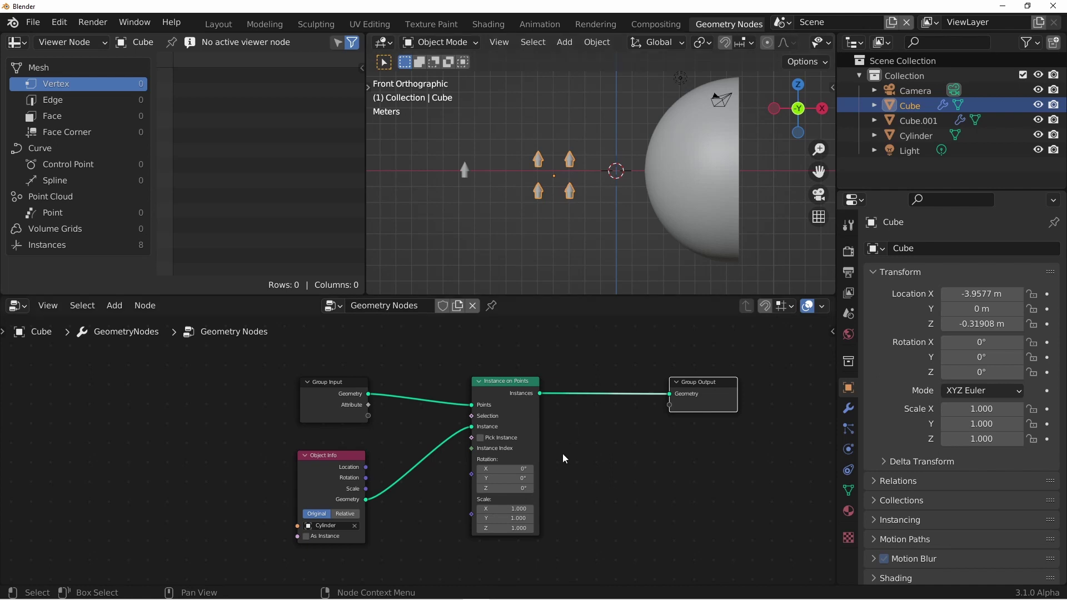
pyautogui.moveTo(567, 449); pyautogui.dragTo(596, 399, button='middle')
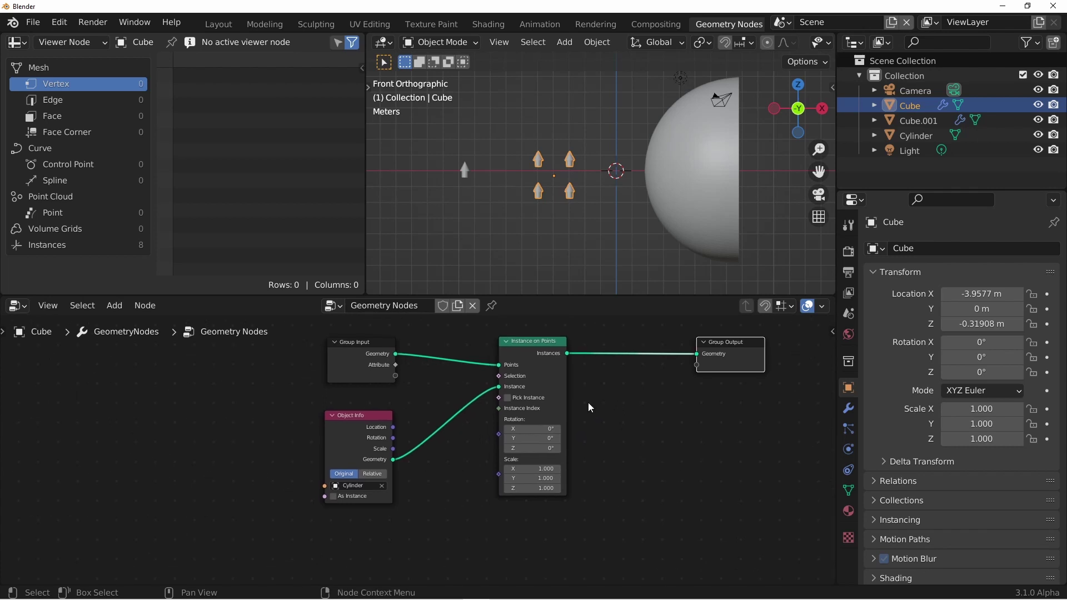
# - Add a Raycast node below the existing nodes
pyautogui.hotkey('shift', 'a')
pyautogui.write('ra')
pyautogui.press('Return')
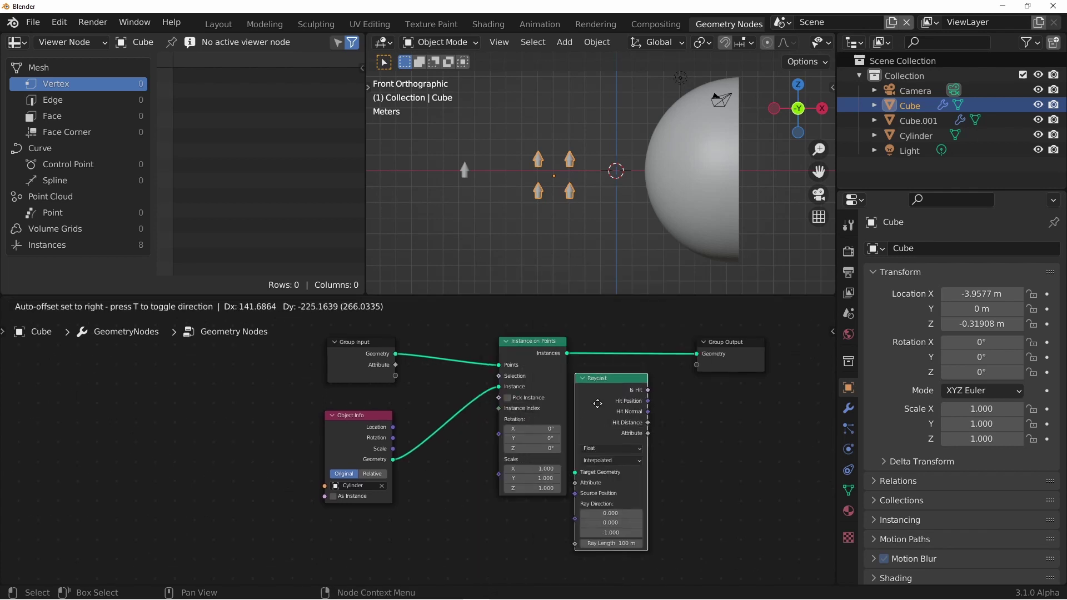
pyautogui.scroll(-2, 597, 404)
pyautogui.click(461, 472)
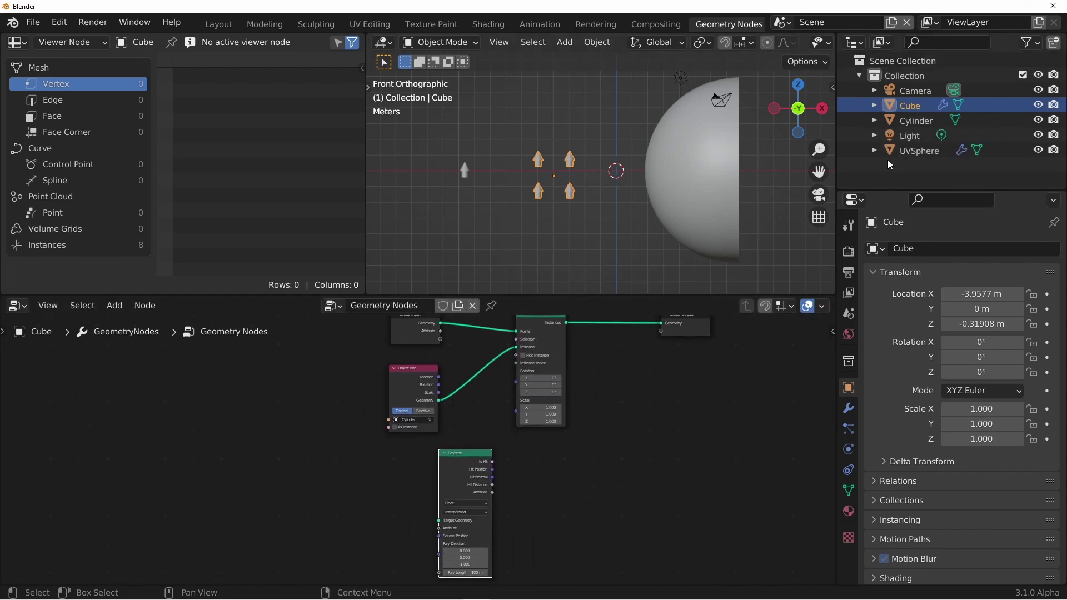
# - Feed UVSphere's Object Info geometry into Target Geometry and set ray direction to 9.2, 0, 0
pyautogui.moveTo(917, 151); pyautogui.dragTo(438, 520)
pyautogui.moveTo(280, 473); pyautogui.dragTo(367, 472)
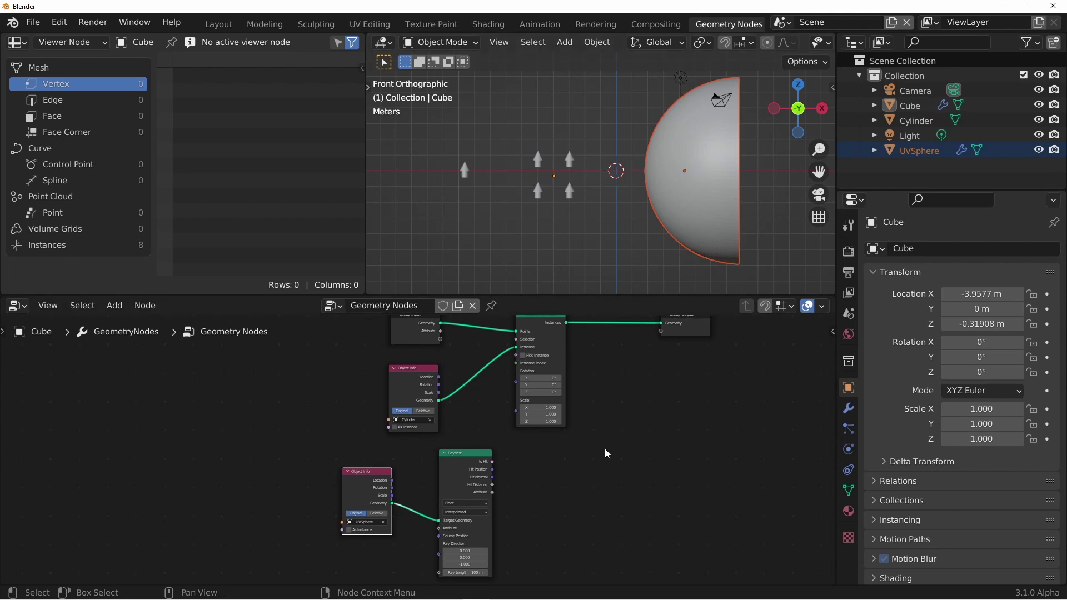
pyautogui.scroll(4, 479, 516)
pyautogui.click(538, 447)
pyautogui.write('0')
pyautogui.press('Return')
pyautogui.scroll(-4, 528, 500)
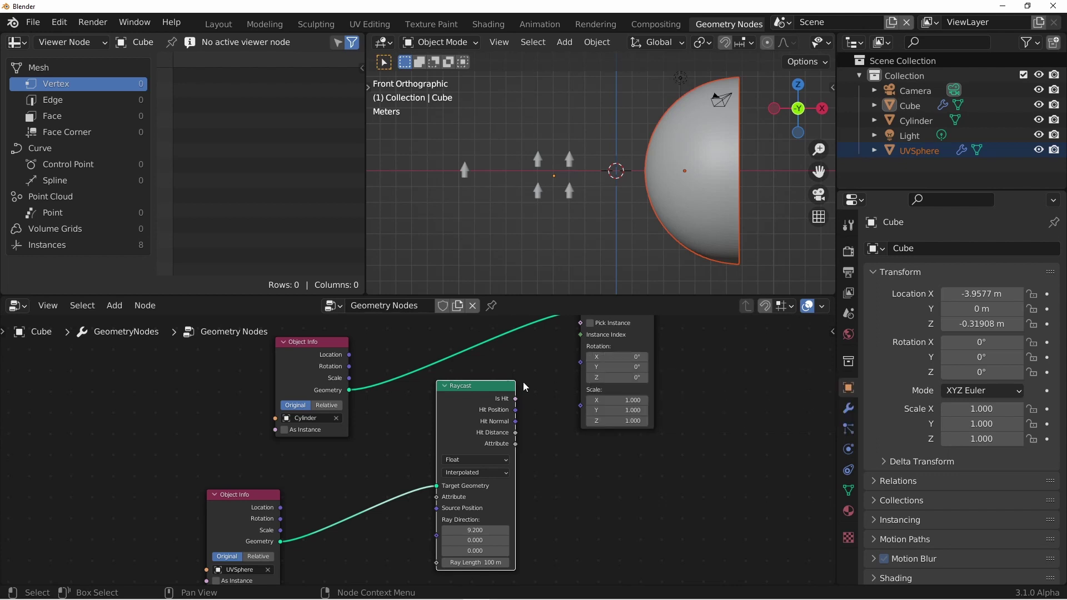
pyautogui.moveTo(481, 388); pyautogui.dragTo(433, 399)
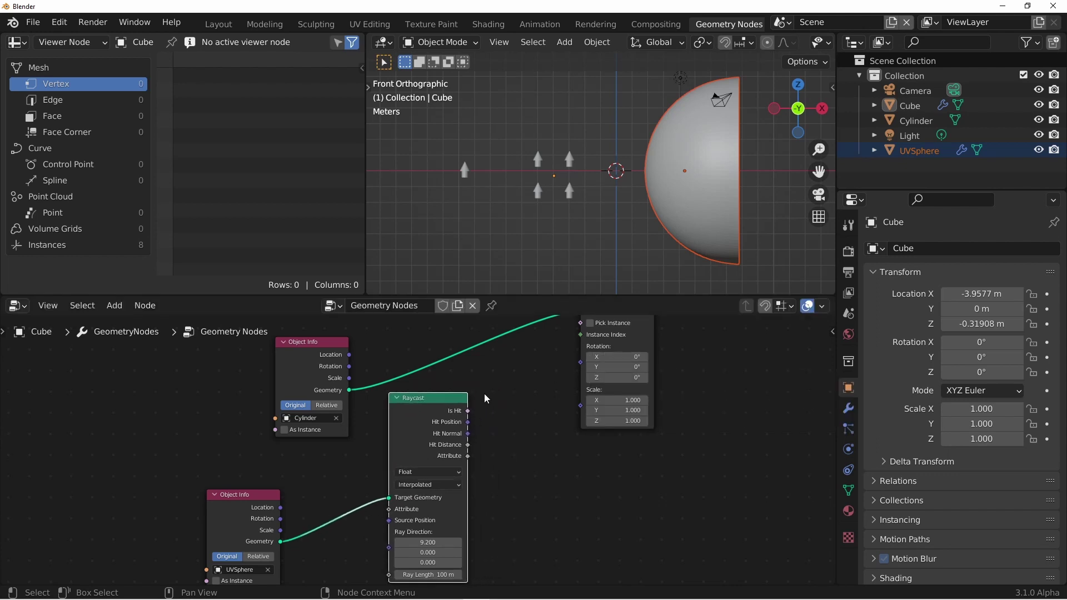
pyautogui.hotkey('shift', 'a')
# - Add Align Euler to Vector fed by Raycast Hit Normal, driving Instance on Points rotation
pyautogui.moveTo(462, 523)
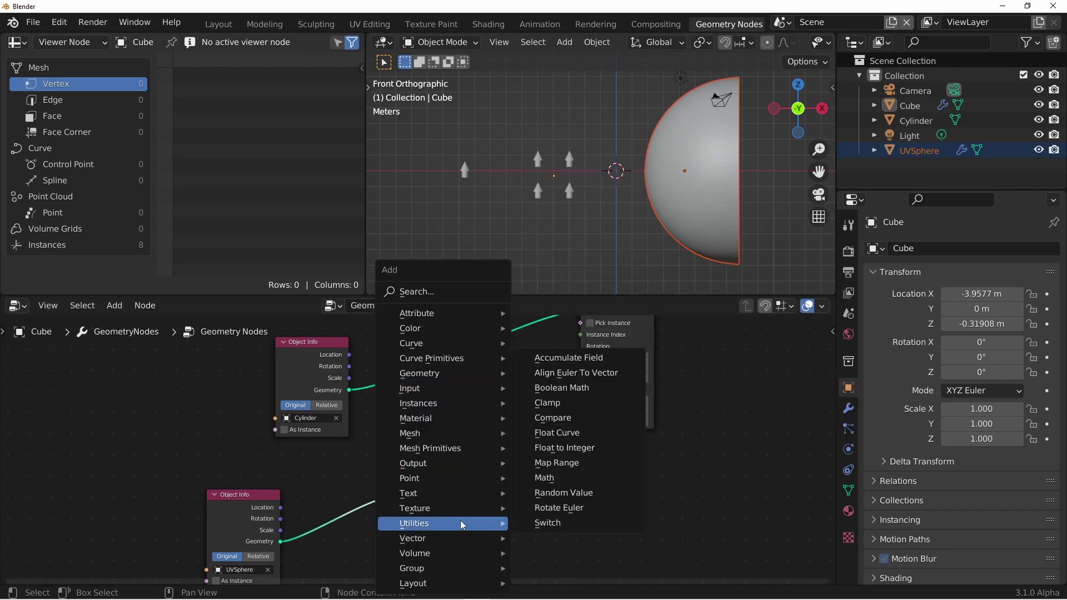
pyautogui.click(567, 372)
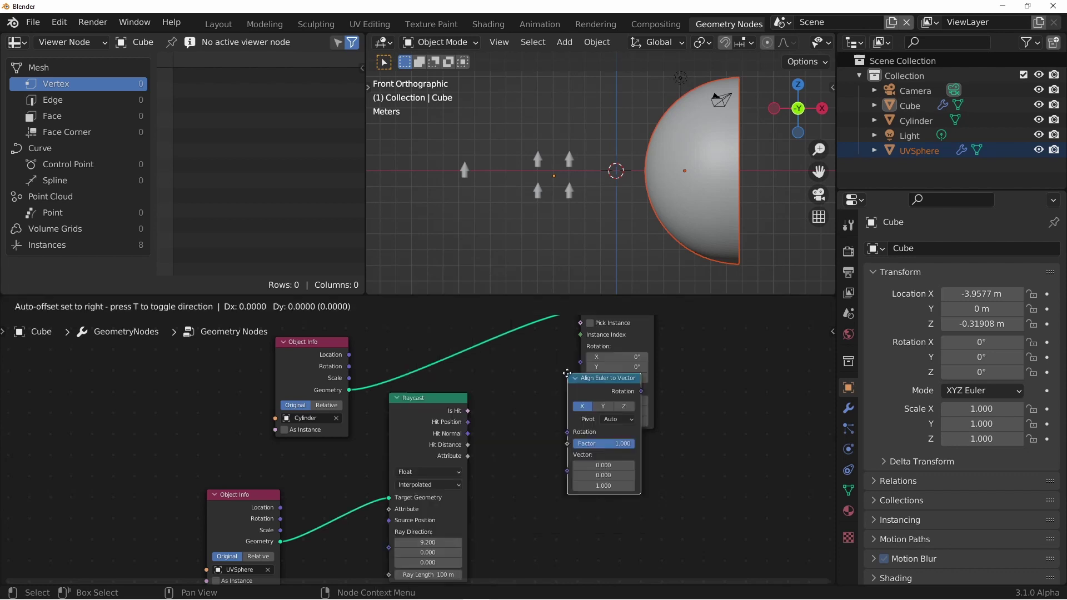
pyautogui.click(488, 364)
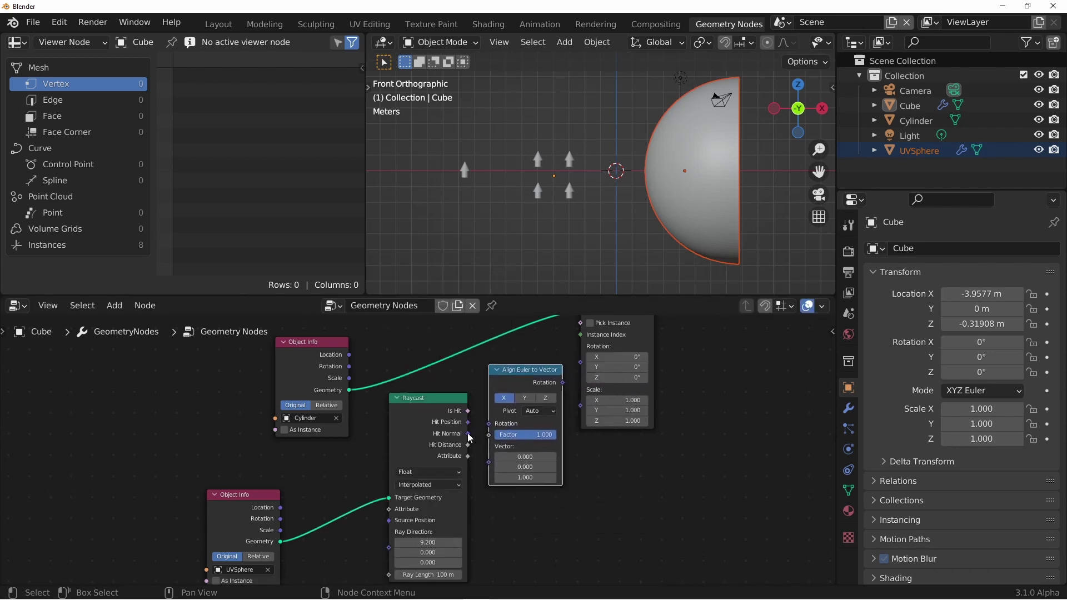
pyautogui.moveTo(468, 434); pyautogui.dragTo(489, 462)
pyautogui.scroll(-1, 555, 420)
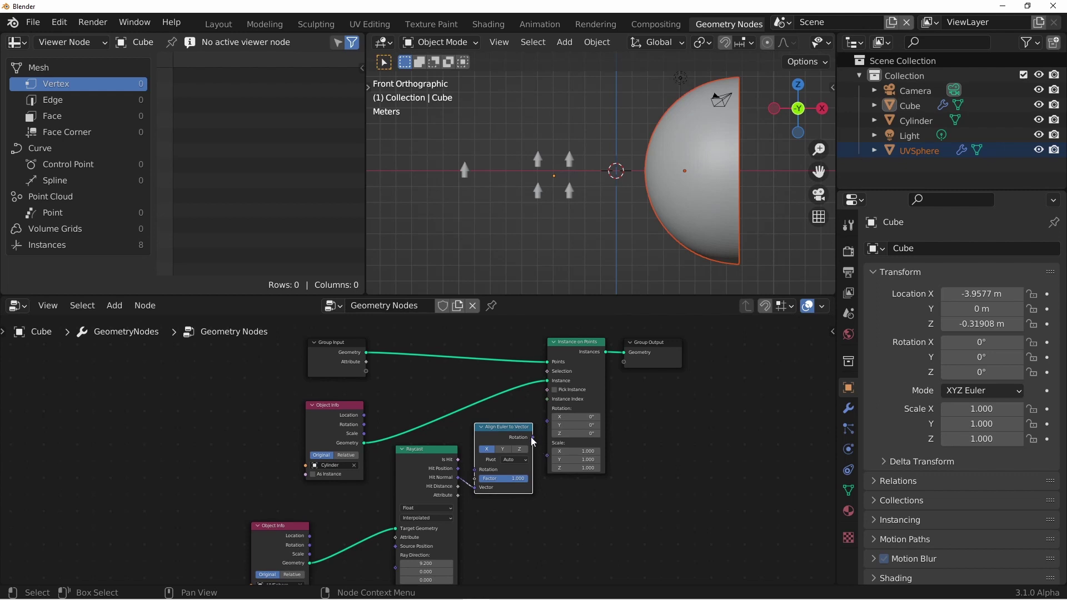
pyautogui.moveTo(532, 438); pyautogui.dragTo(549, 421)
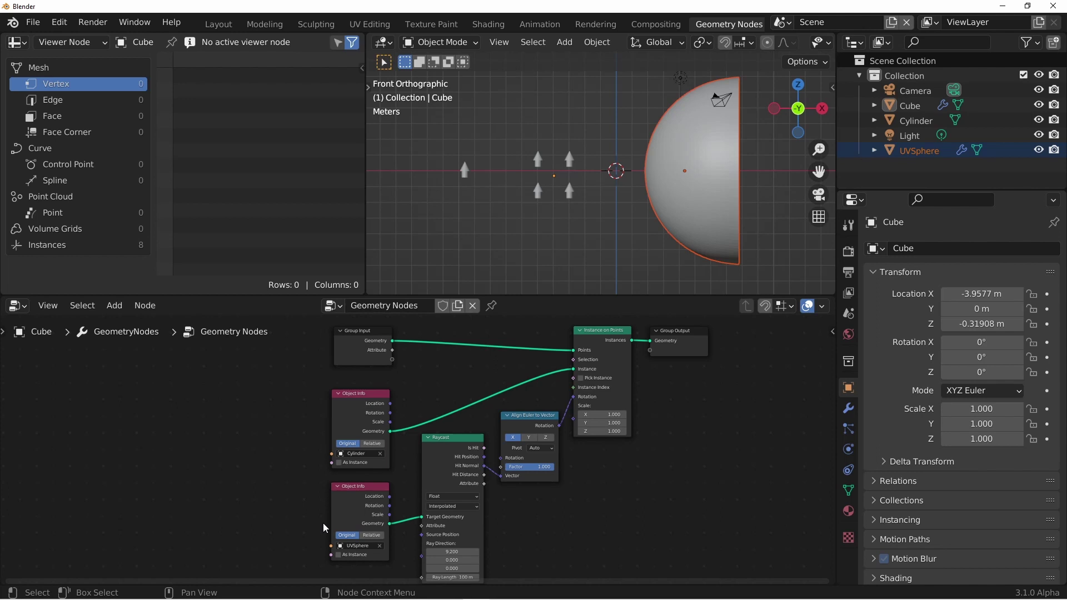
# - Set the UVSphere Object Info to Relative and align the arrows' Z axis to the normals
pyautogui.click(378, 537)
pyautogui.moveTo(561, 233); pyautogui.dragTo(581, 199, button='middle')
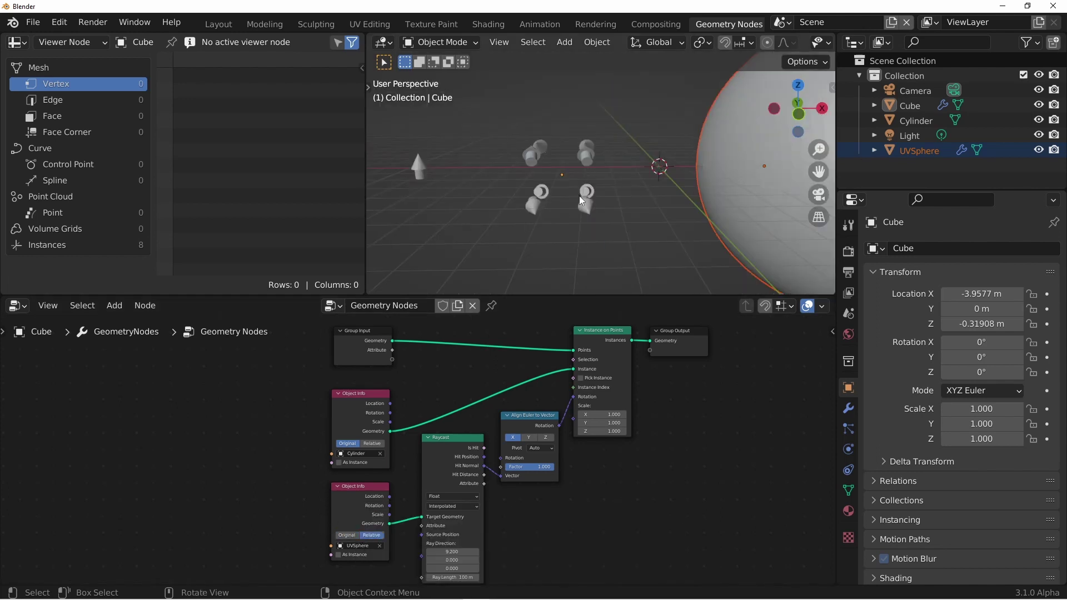
pyautogui.press('KP_1')
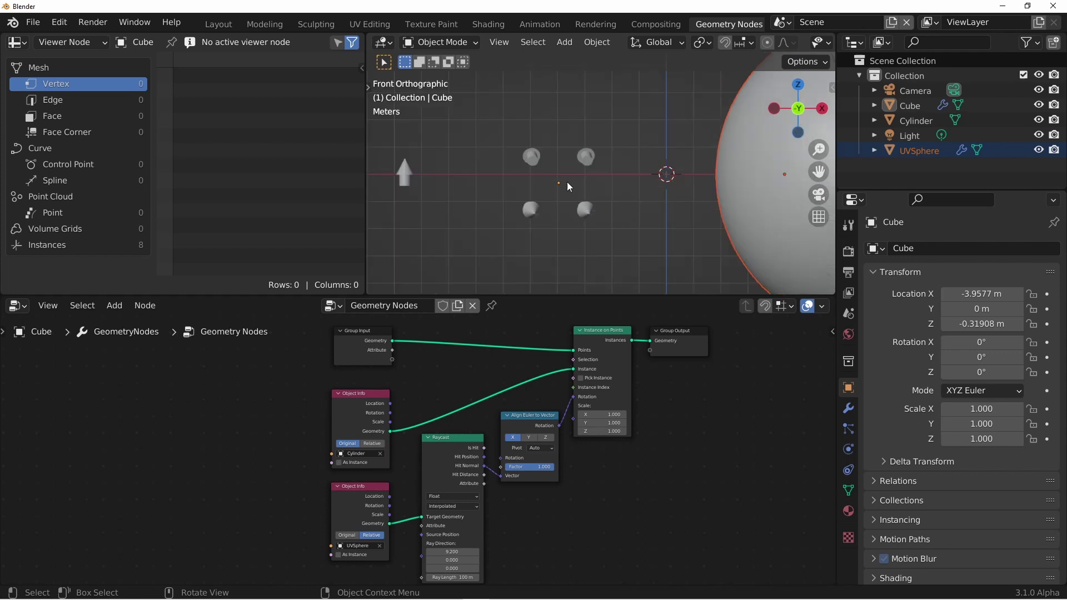
pyautogui.scroll(-1, 521, 196)
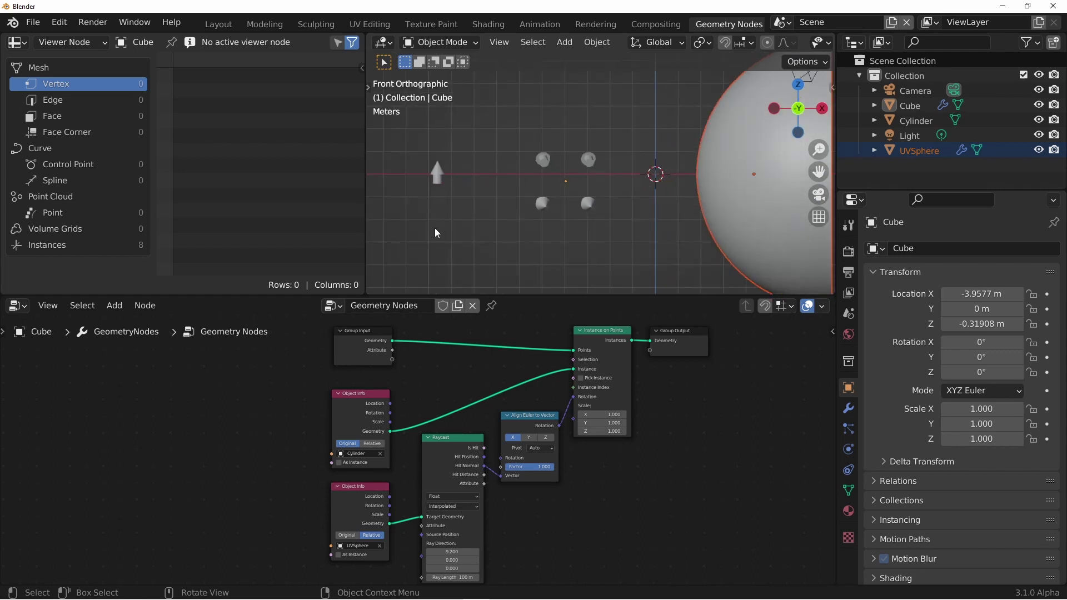
pyautogui.click(549, 438)
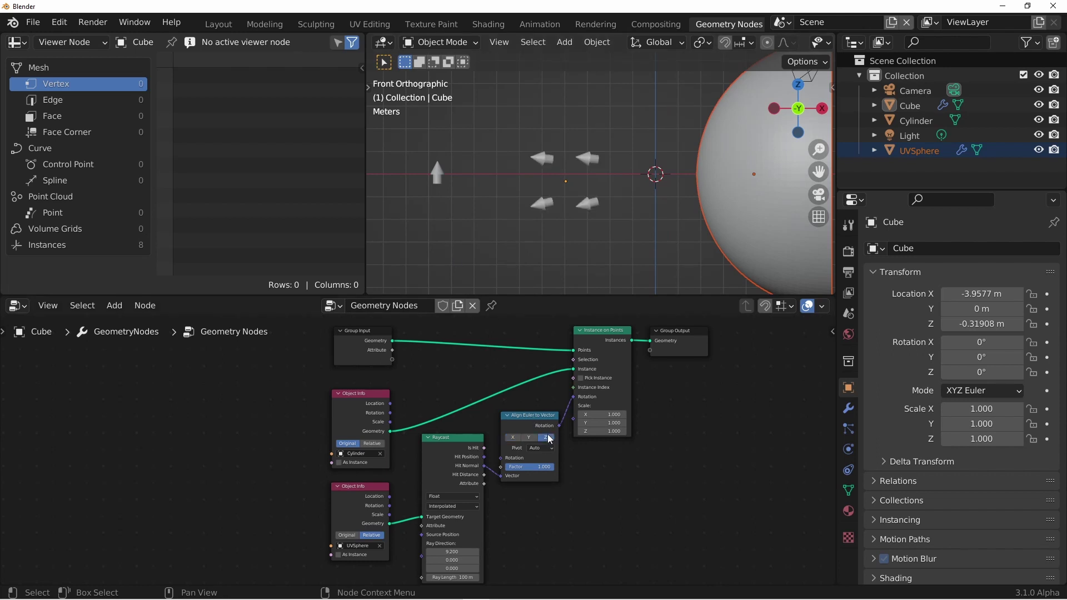
# - Select the Cube and test moving it, cancelling to keep its position
pyautogui.click(587, 203)
pyautogui.scroll(-2, 587, 203)
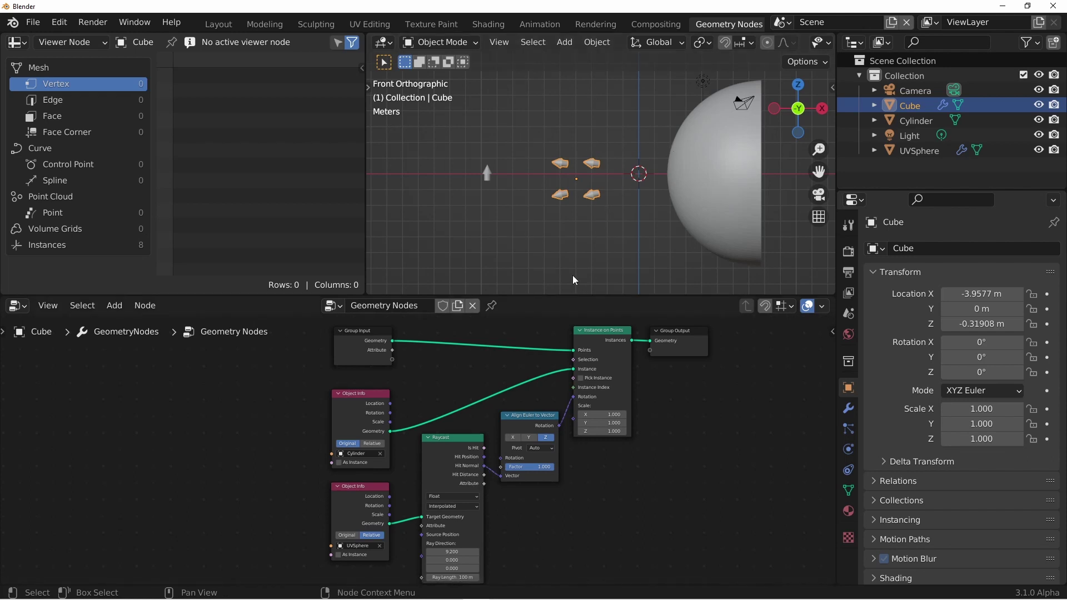
pyautogui.press('g')
pyautogui.press('Escape')
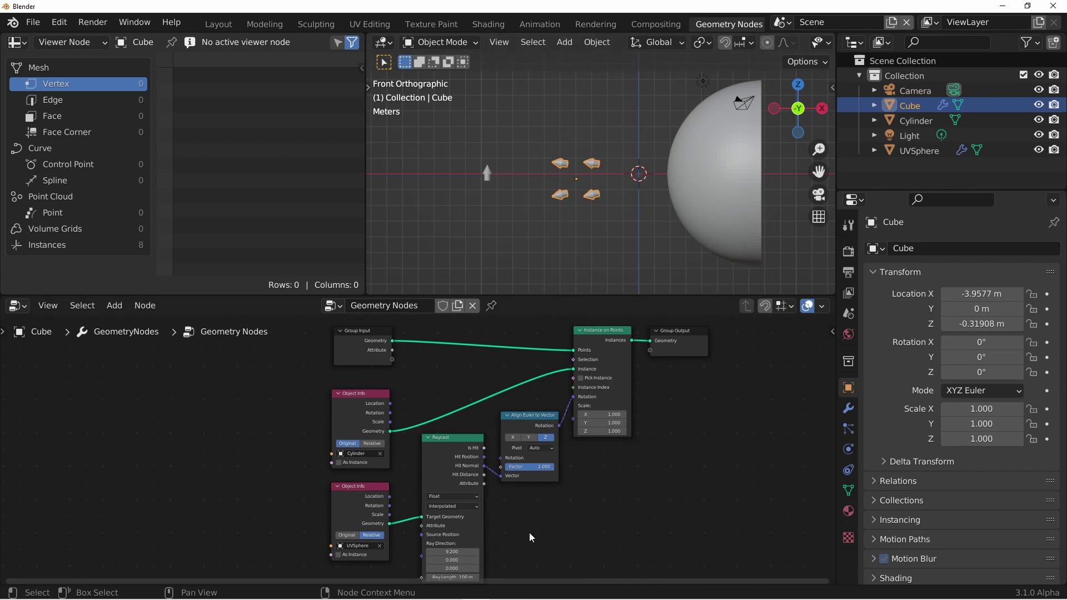
# - Move the Raycast and sphere Object Info nodes further left
pyautogui.moveTo(520, 543); pyautogui.dragTo(622, 479, button='middle')
pyautogui.keyDown('shift'); pyautogui.moveTo(588, 522); pyautogui.dragTo(500, 370); pyautogui.keyUp('shift')
pyautogui.press('g')
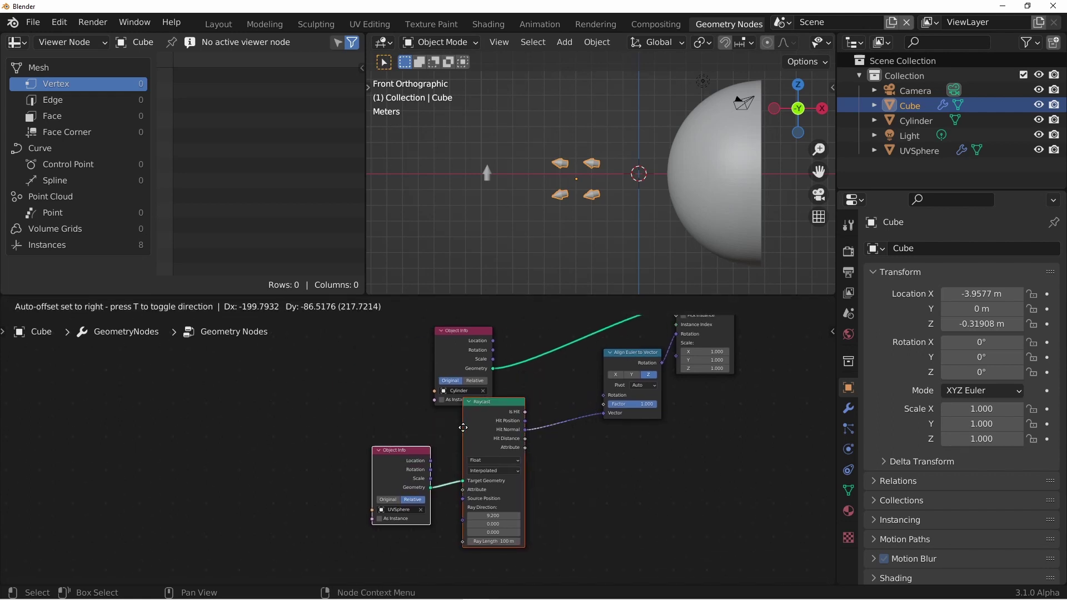
pyautogui.click(511, 429)
# - Insert a Vector Math node set to Scale -1 on the Hit Normal link
pyautogui.hotkey('shift', 'a')
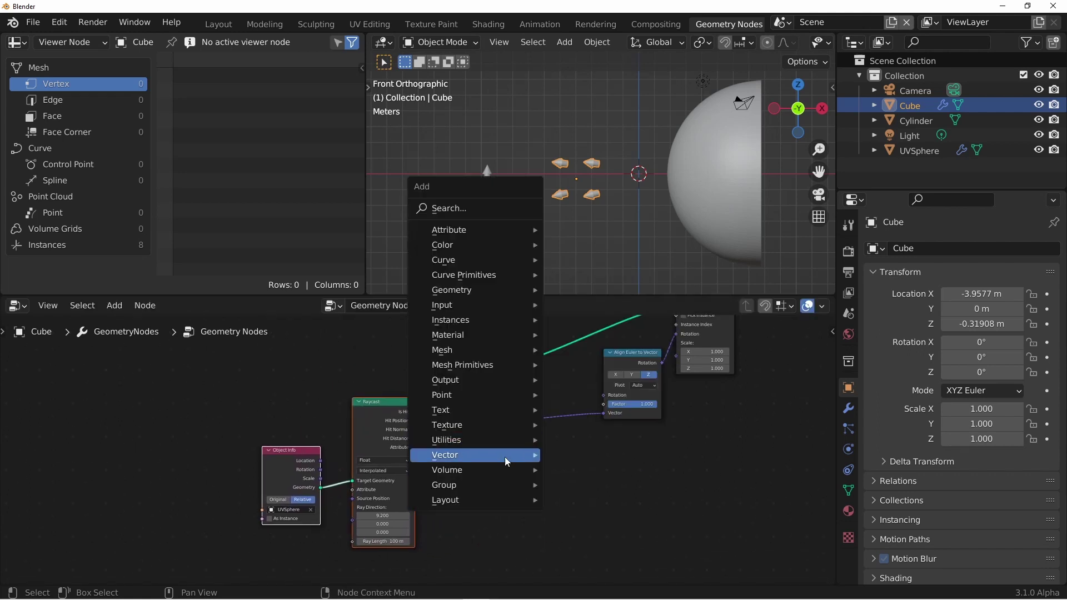
pyautogui.moveTo(504, 457)
pyautogui.click(590, 500)
pyautogui.click(529, 425)
pyautogui.click(529, 424)
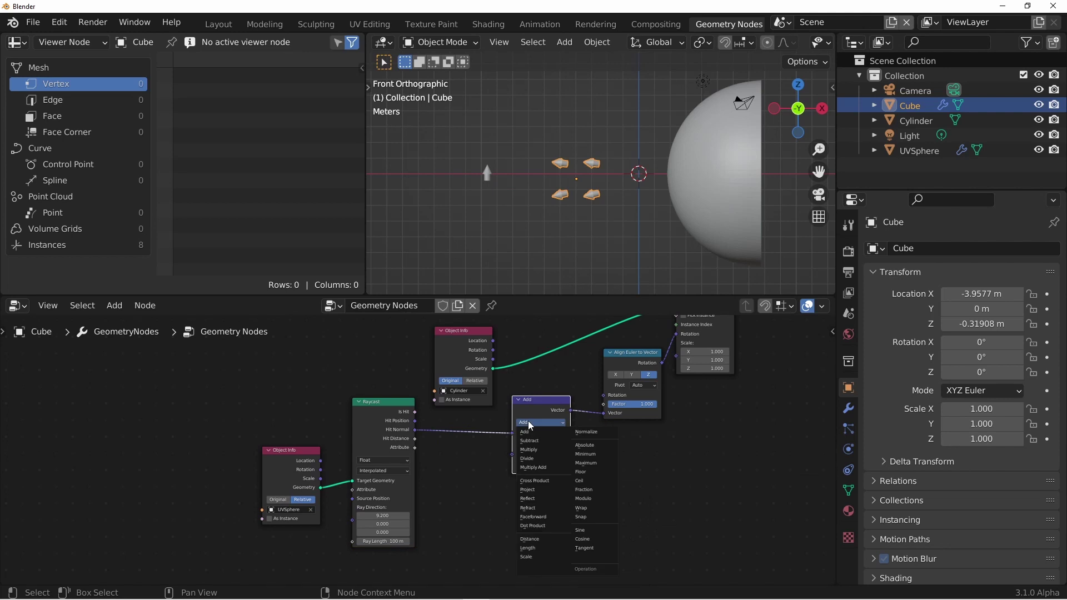
pyautogui.click(526, 557)
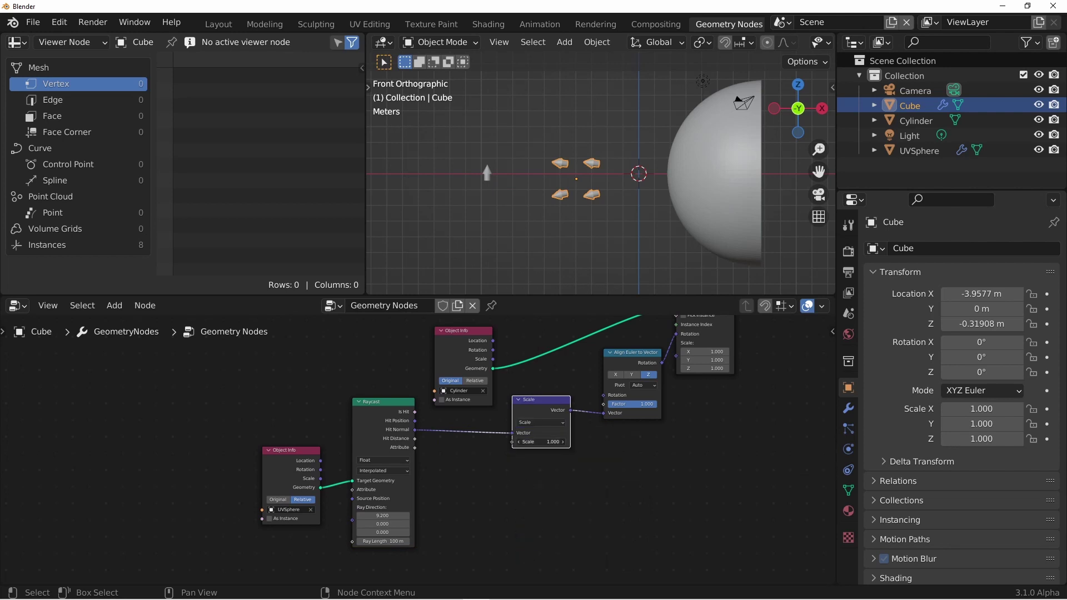
pyautogui.click(531, 442)
pyautogui.write('-1')
pyautogui.press('Return')
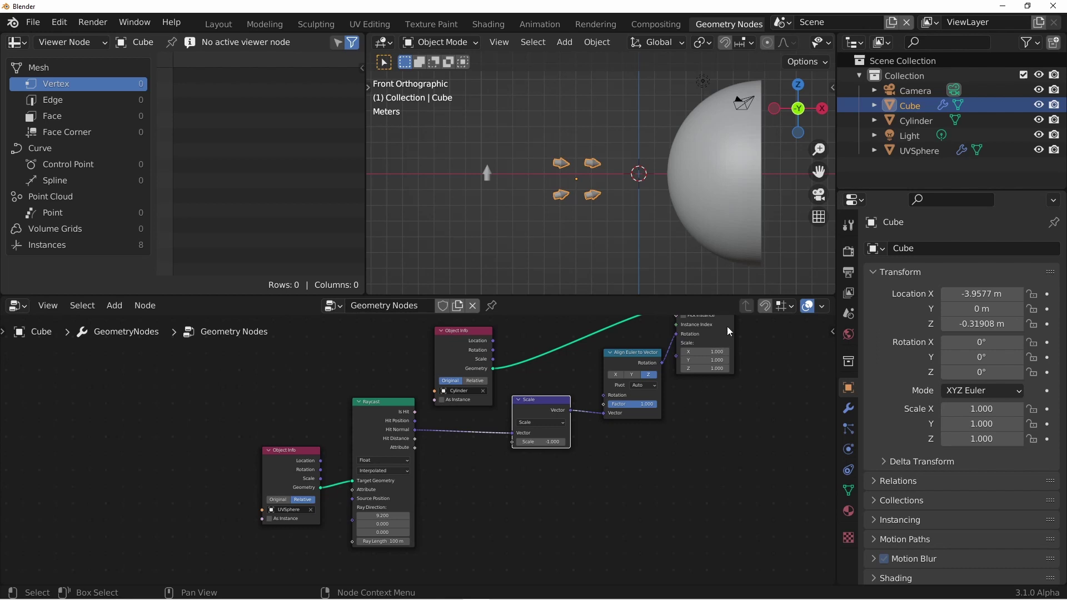
# - Select the UVSphere and weight-paint its surface with a larger brush and lower weight
pyautogui.click(709, 198)
pyautogui.click(461, 42)
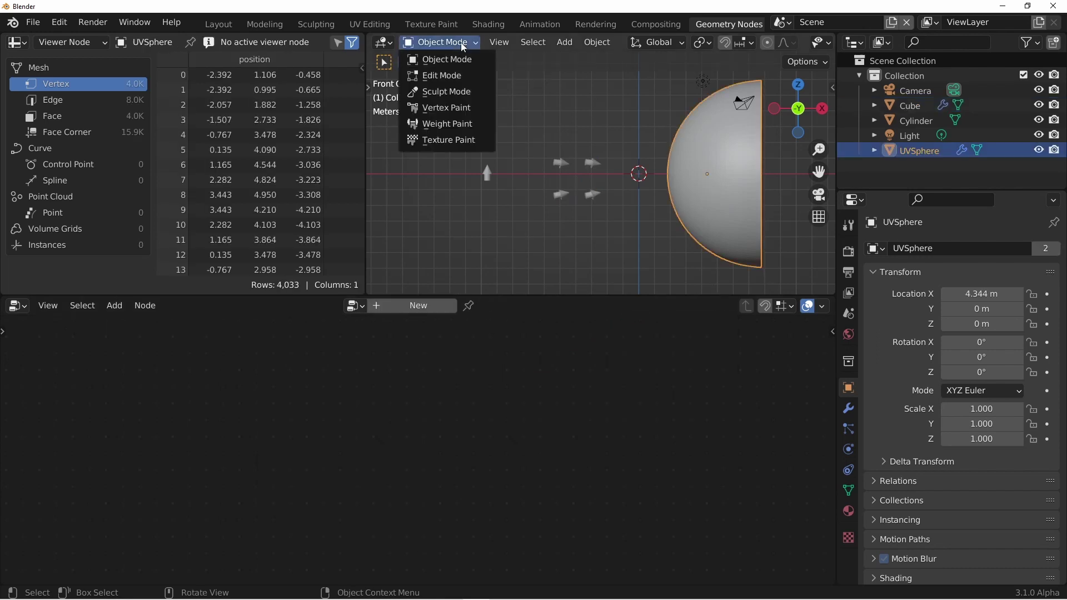
pyautogui.click(465, 124)
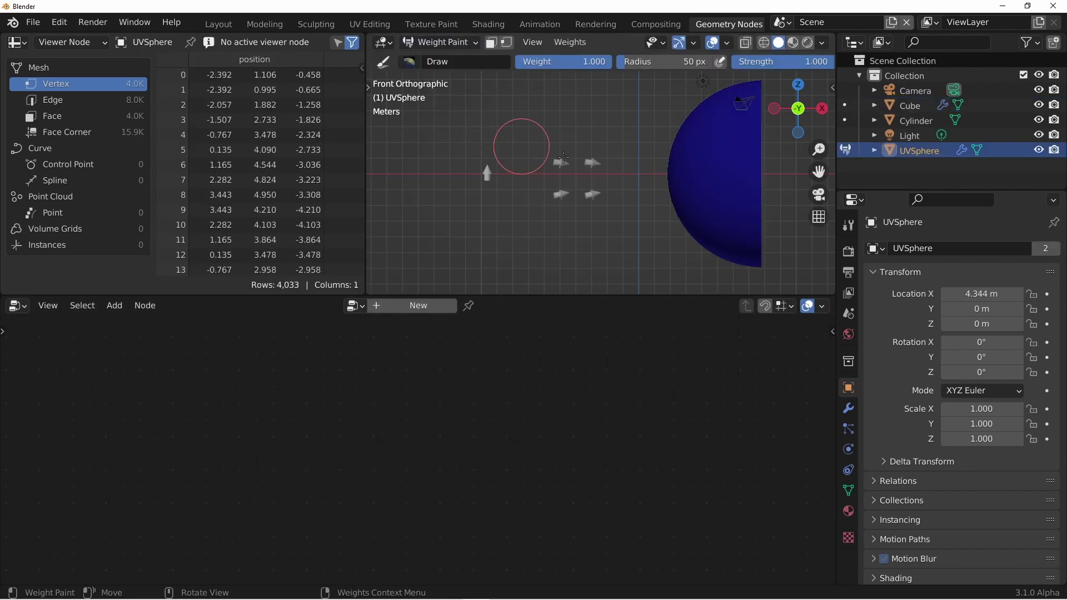
pyautogui.press('KP_3')
pyautogui.press('KP_Decimal')
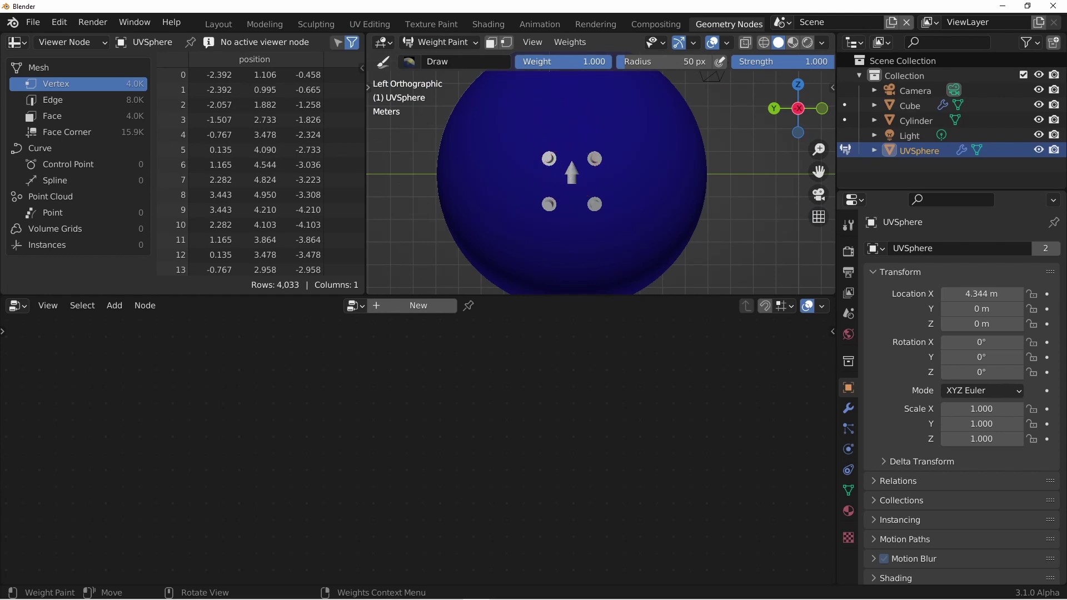
pyautogui.scroll(-3, 572, 184)
pyautogui.press('f')
pyautogui.hotkey('ctrl', 'f')
pyautogui.moveTo(583, 139)
pyautogui.mouseDown()
pyautogui.moveTo(554, 191)
pyautogui.moveTo(577, 167)
pyautogui.mouseUp()
pyautogui.scroll(2, 578, 167)
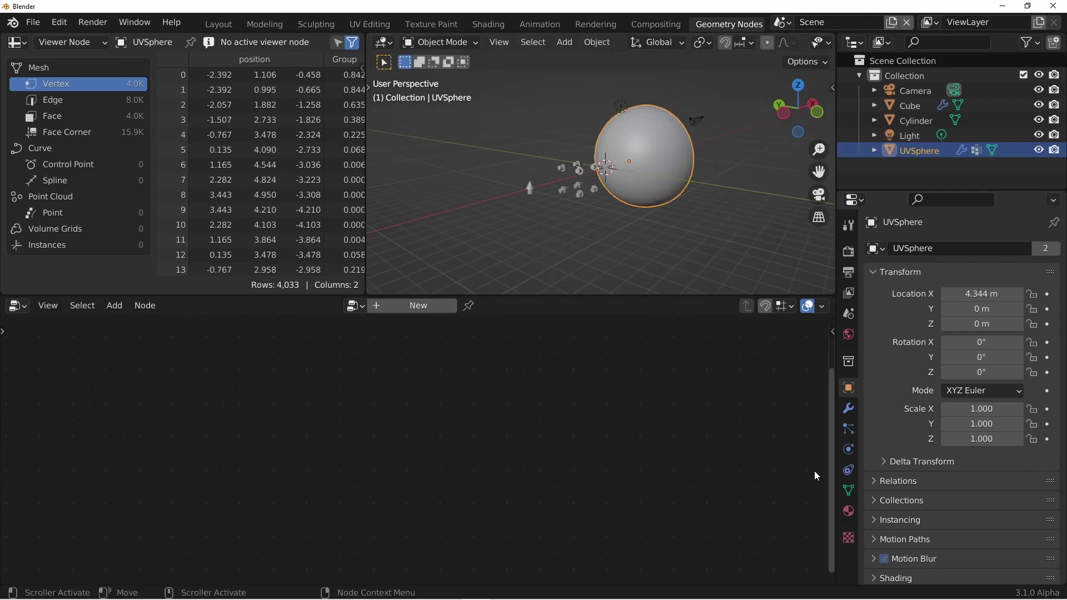
# - Start renaming the sphere's vertex group in Object Data, typing 'Edge'
pyautogui.click(850, 493)
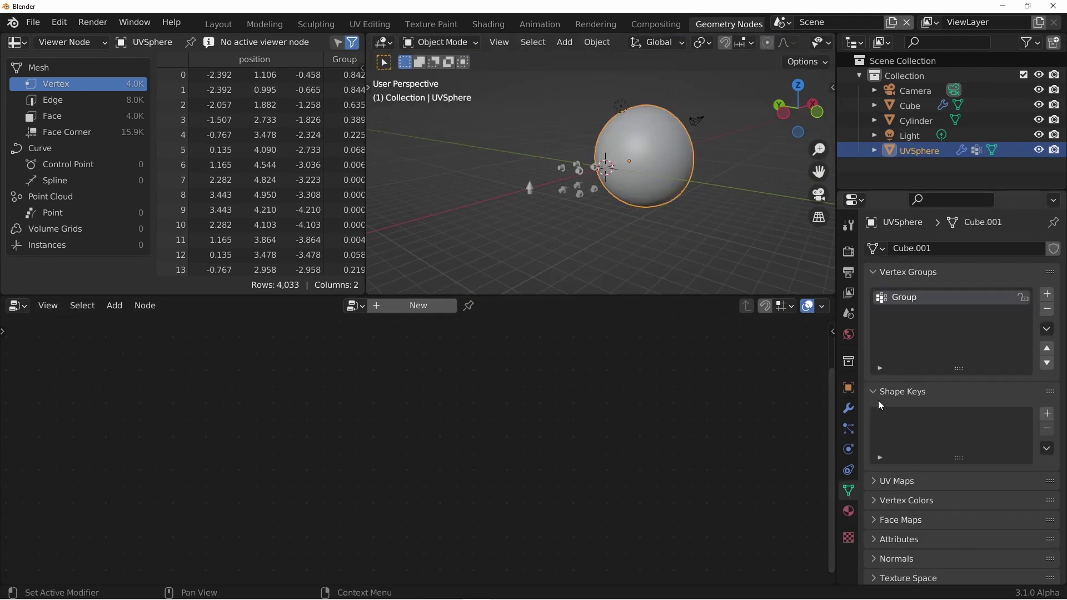
pyautogui.doubleClick(894, 297)
pyautogui.click(896, 297)
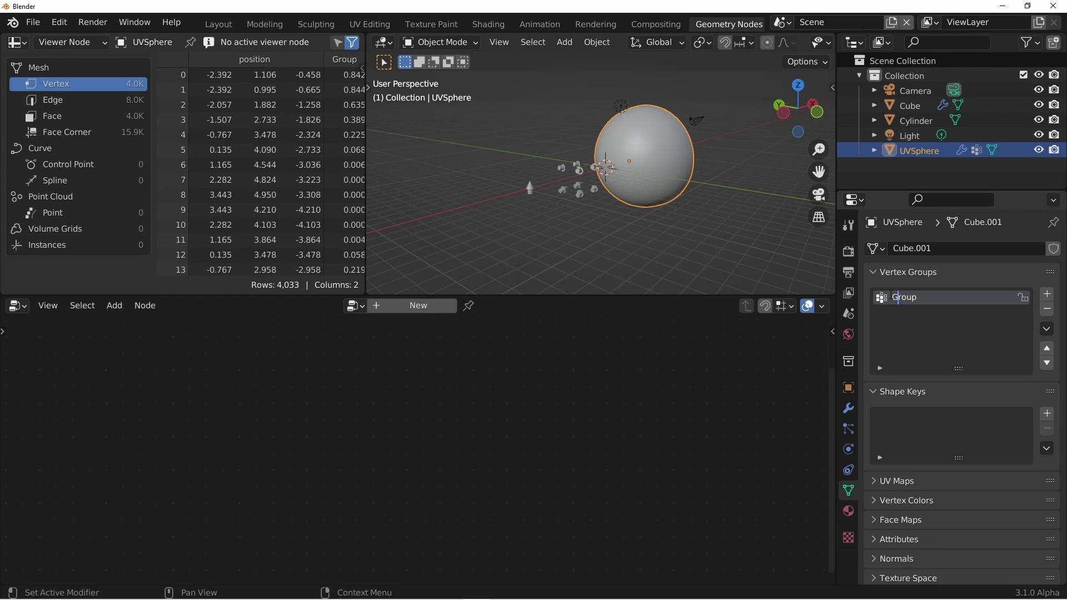
pyautogui.write('Edge')
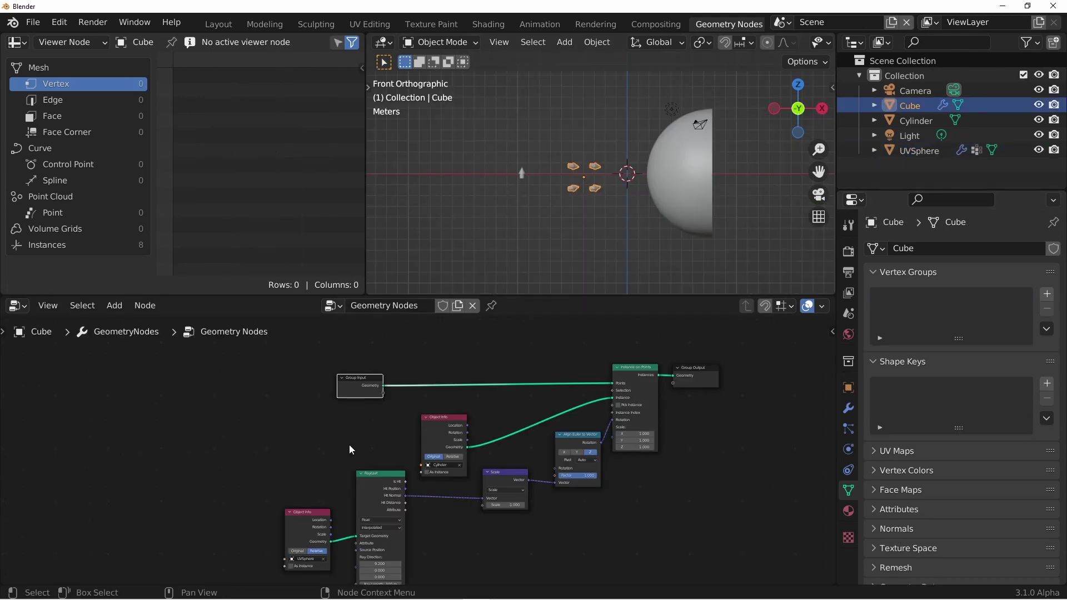
# - Feed a new group input into Raycast's Attribute and have the modifier read the TargetGroup attribute
pyautogui.moveTo(366, 560); pyautogui.dragTo(367, 542)
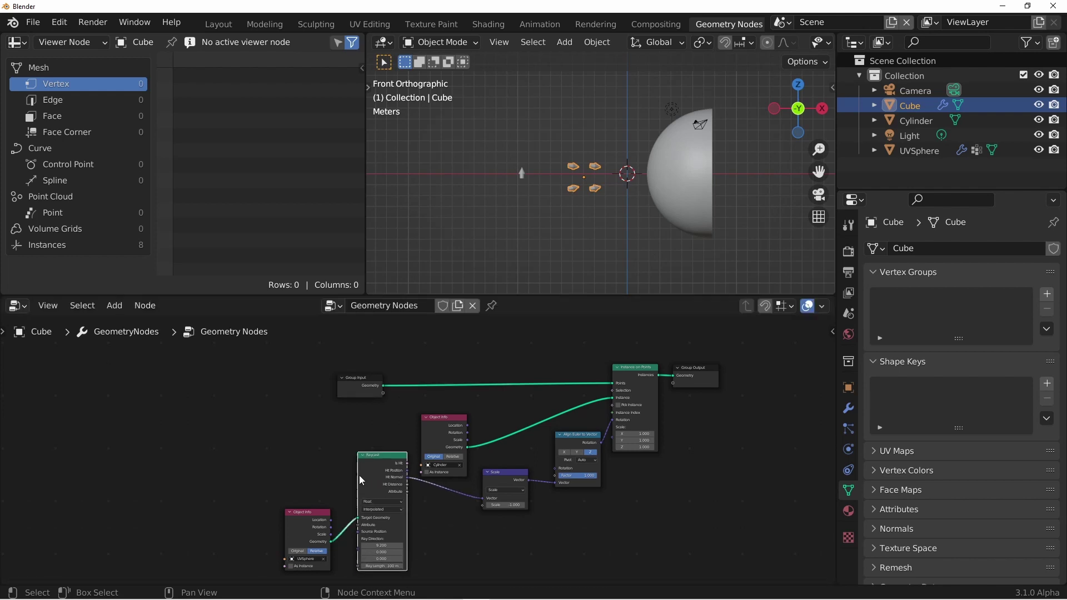
pyautogui.moveTo(359, 379); pyautogui.dragTo(358, 525)
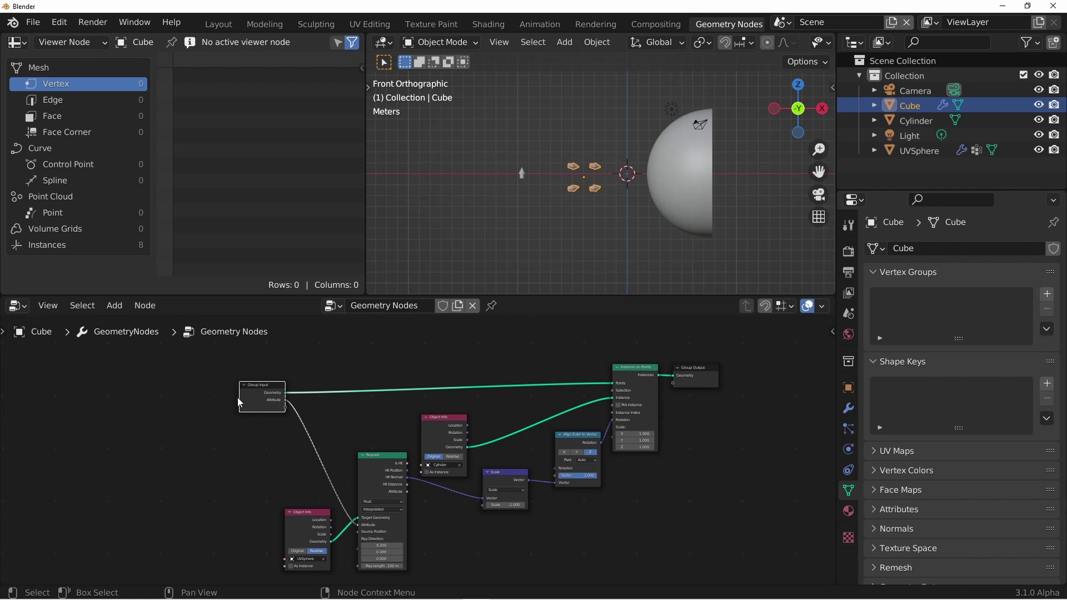
pyautogui.click(847, 408)
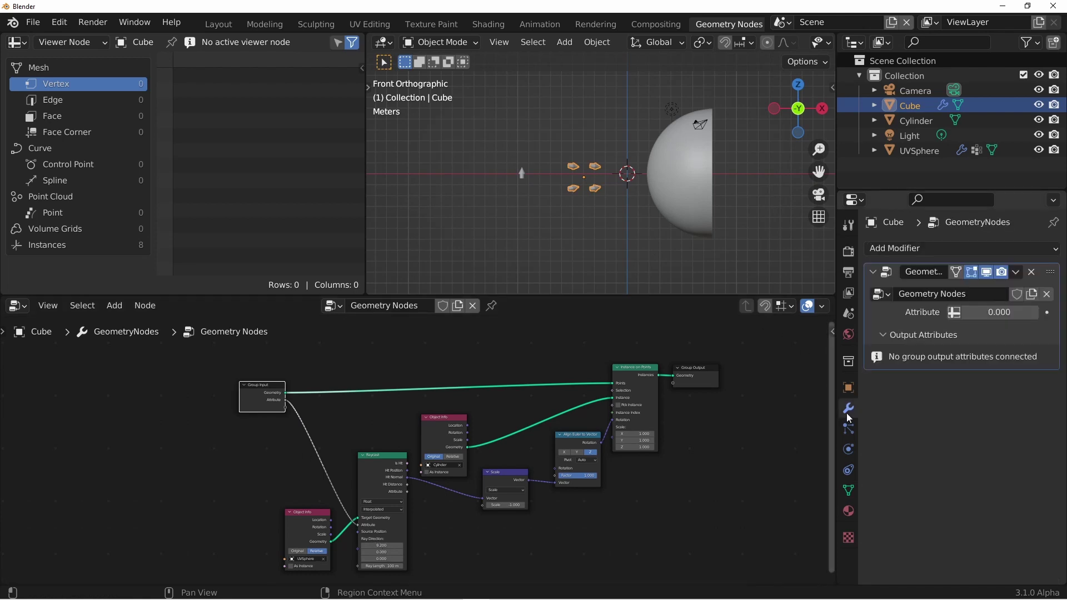
pyautogui.click(954, 316)
pyautogui.click(985, 312)
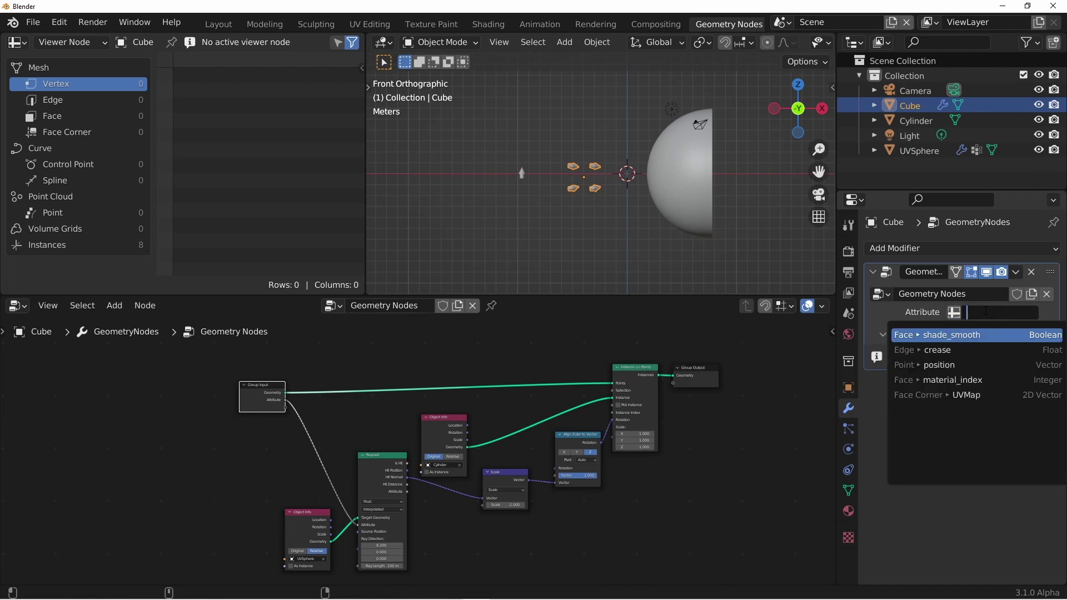
pyautogui.write('TargetGroup')
pyautogui.press('Return')
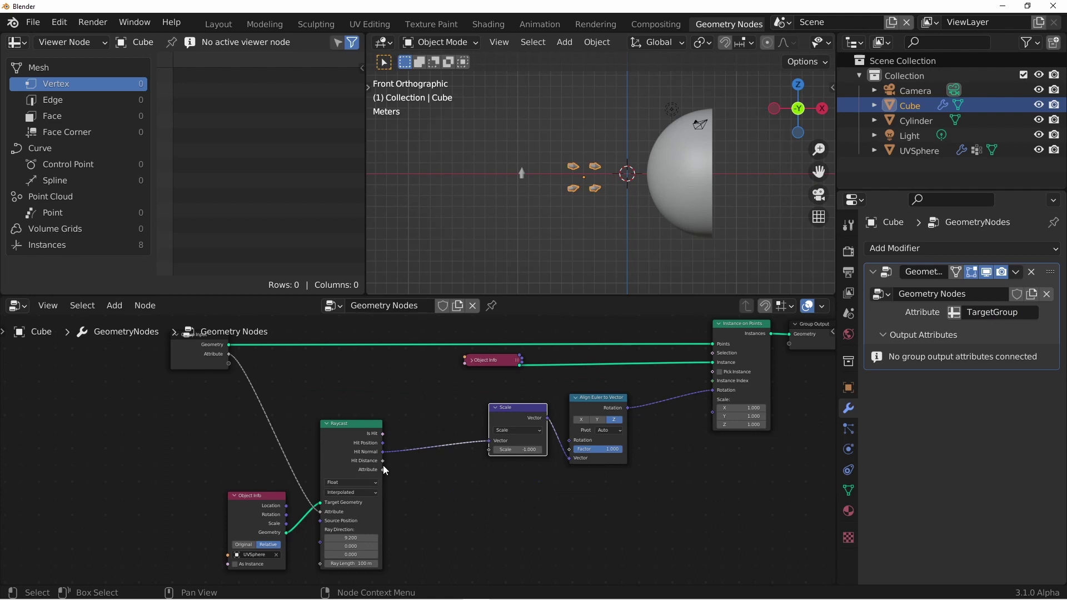
# - Link the Raycast Attribute output to the Instance on Points Scale input
pyautogui.moveTo(382, 469); pyautogui.dragTo(714, 417)
pyautogui.press('g')
pyautogui.click(678, 488)
pyautogui.scroll(2, 572, 182)
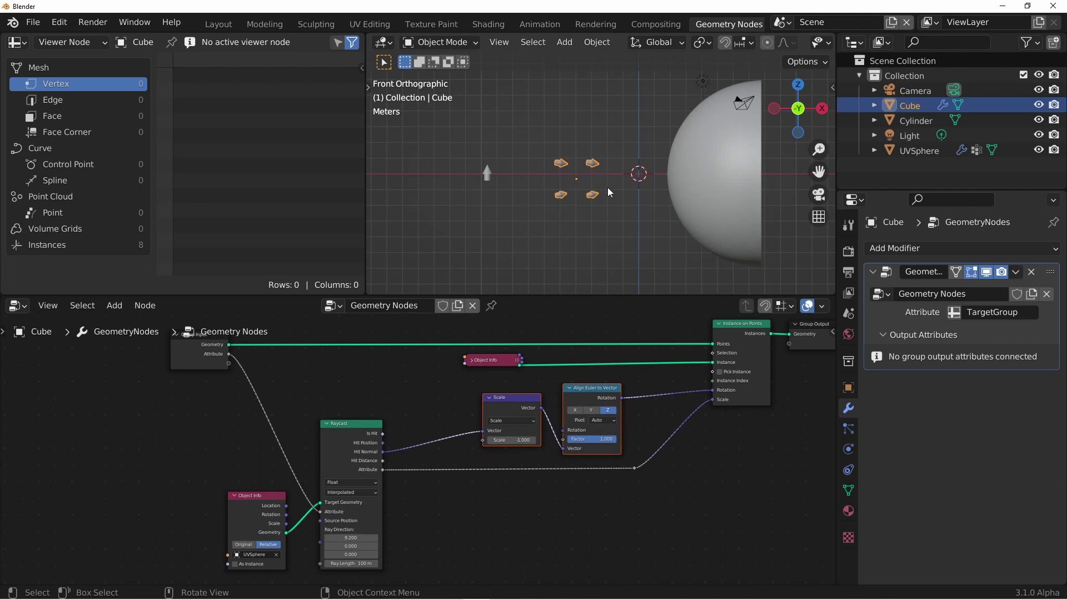
pyautogui.press('g')
pyautogui.click(608, 184)
pyautogui.scroll(-1, 496, 521)
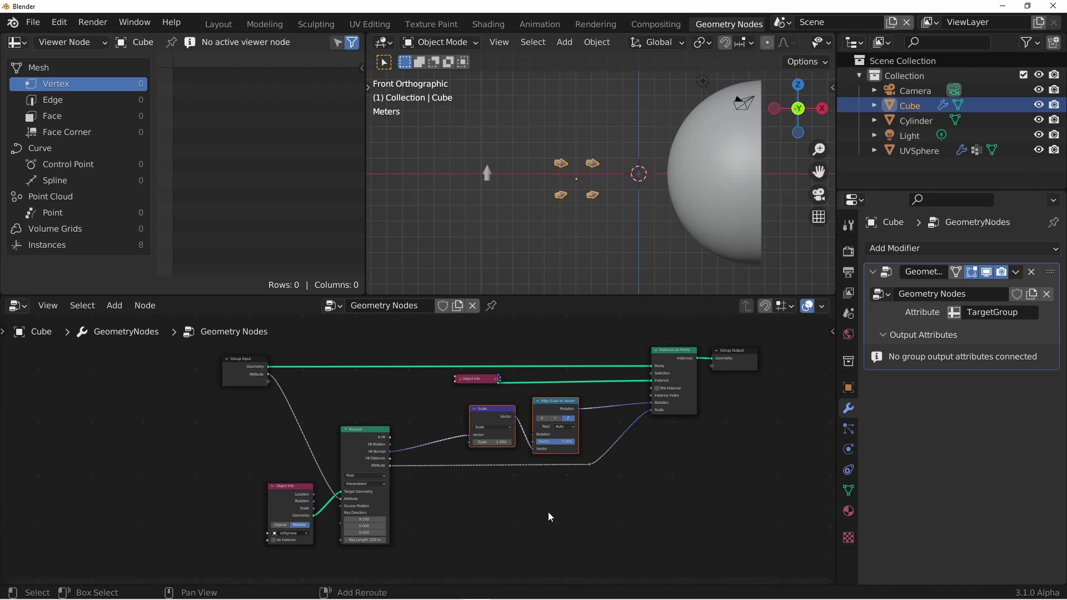
# - Insert a Math node set to Multiply with value 3 into the scale link
pyautogui.hotkey('shift', 'a')
pyautogui.moveTo(544, 512)
pyautogui.moveTo(517, 498)
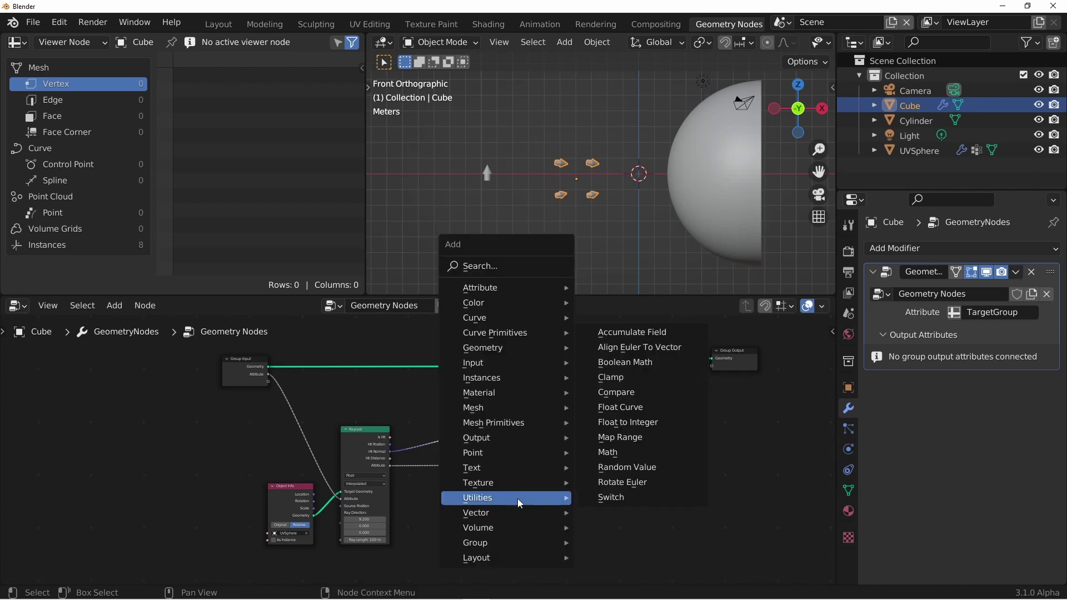
pyautogui.click(615, 452)
pyautogui.click(424, 460)
pyautogui.scroll(1, 445, 472)
pyautogui.click(467, 480)
pyautogui.click(482, 504)
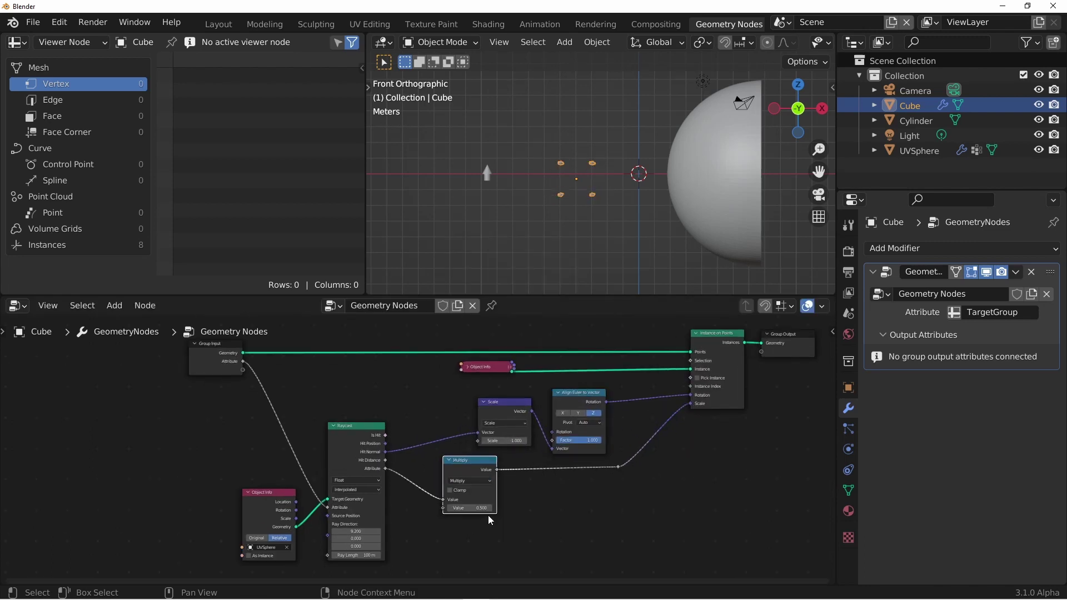
pyautogui.click(470, 507)
pyautogui.write('3')
pyautogui.press('Return')
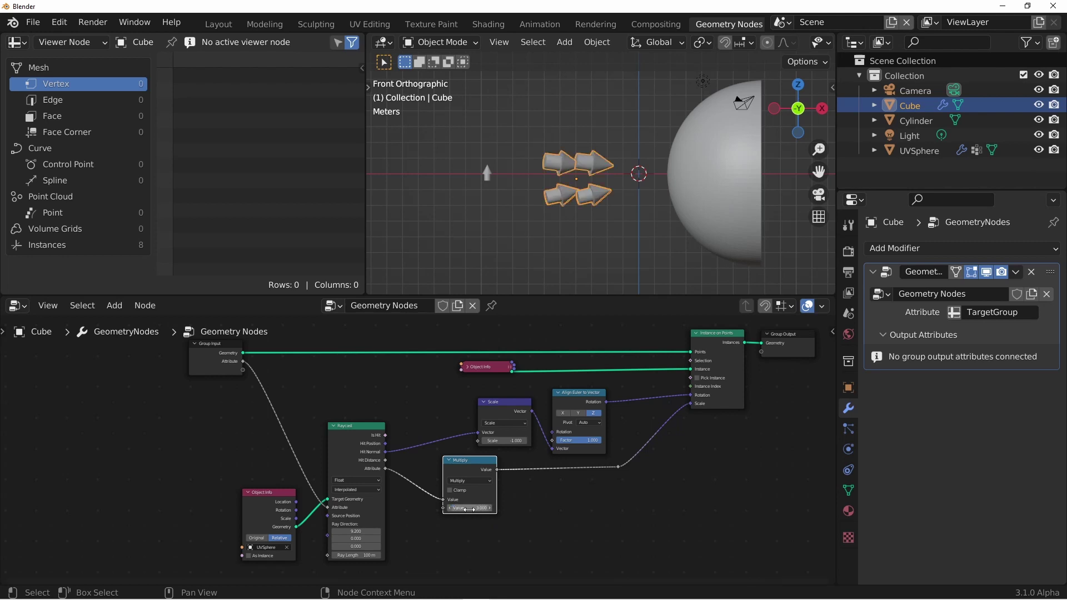
# - Move the Cube to check the enlarged arrows
pyautogui.press('g')
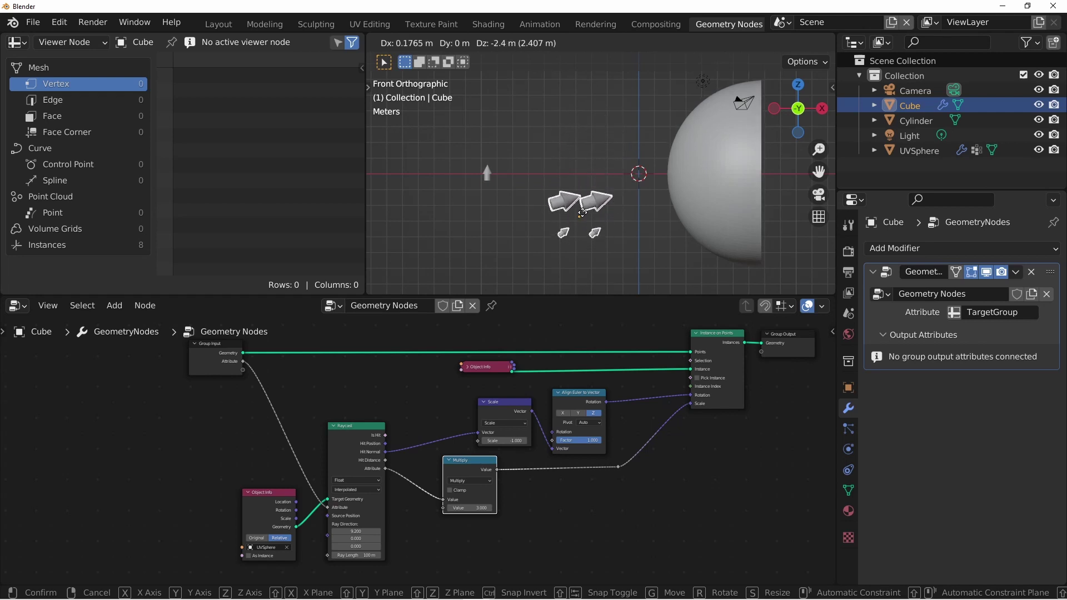
pyautogui.click(584, 167)
pyautogui.press('g')
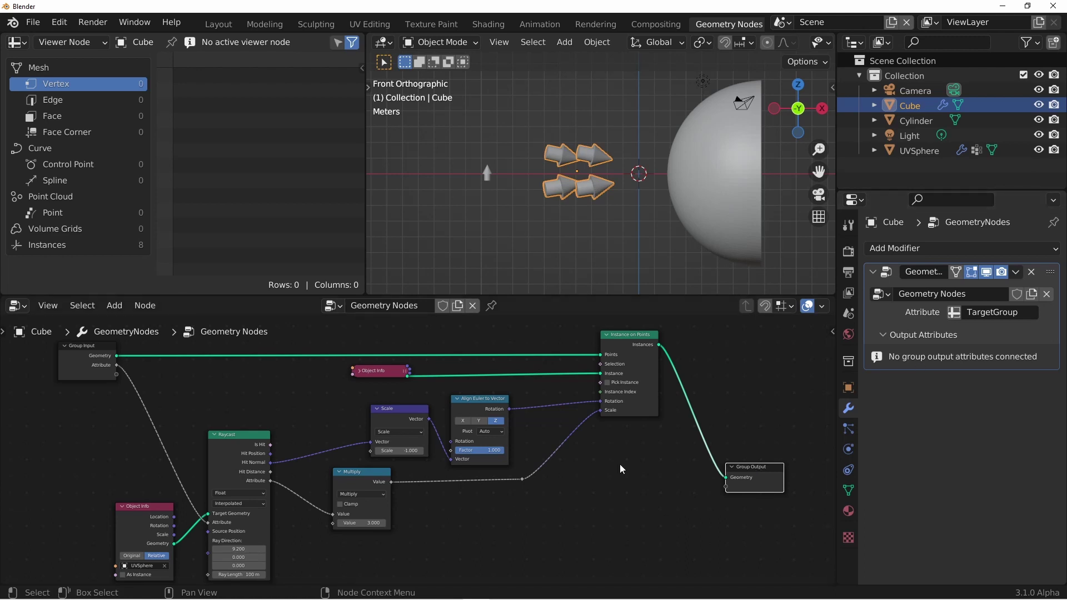
# - Add a Capture Attribute node and insert it into the geometry-to-points link
pyautogui.hotkey('shift', 'a')
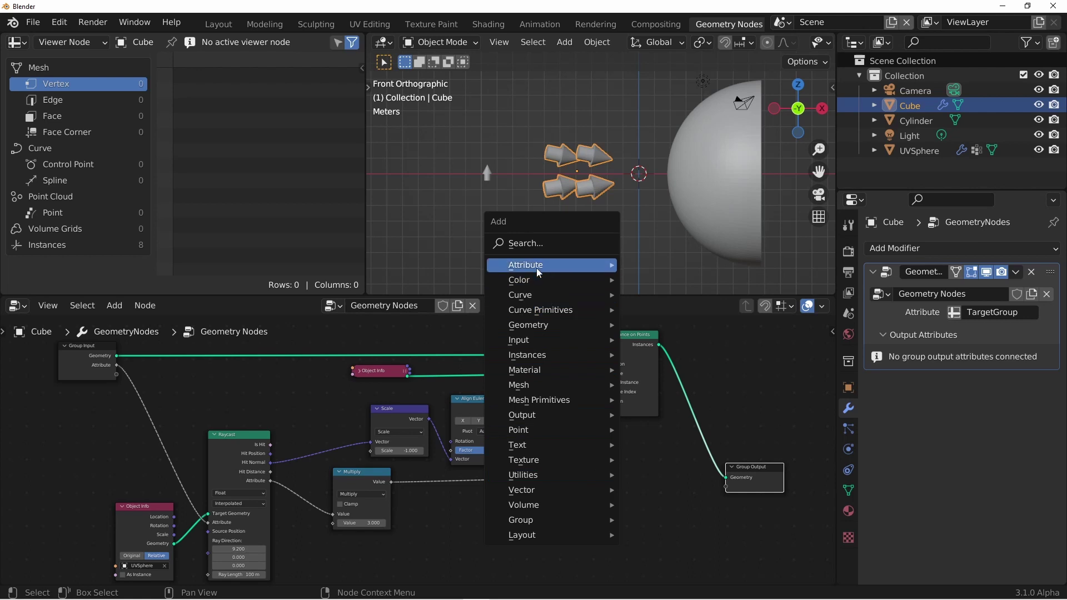
pyautogui.moveTo(536, 266)
pyautogui.click(669, 279)
pyautogui.click(609, 451)
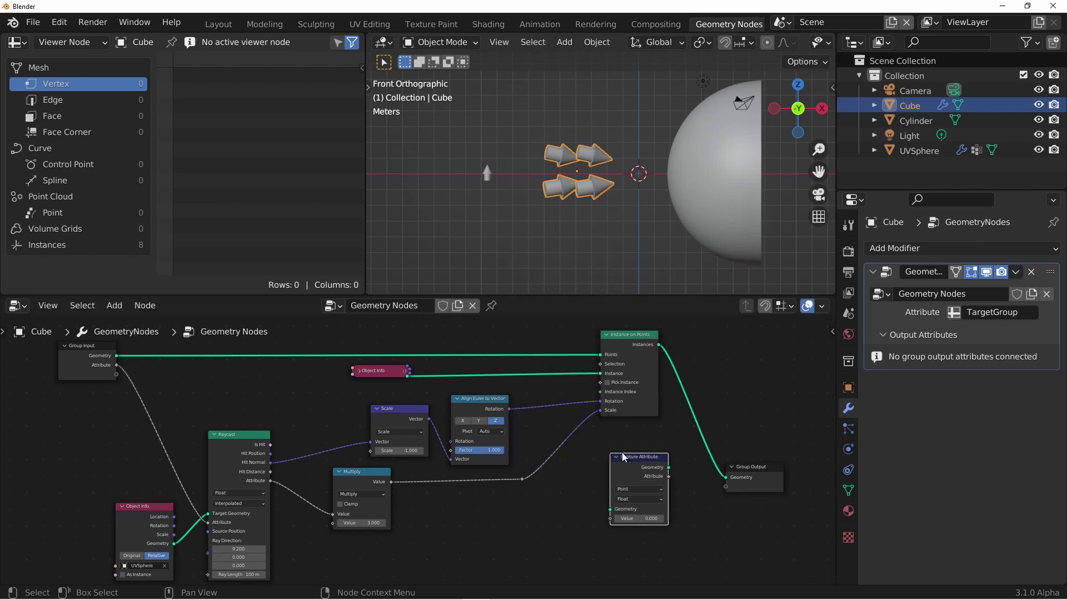
pyautogui.moveTo(750, 467); pyautogui.dragTo(767, 446)
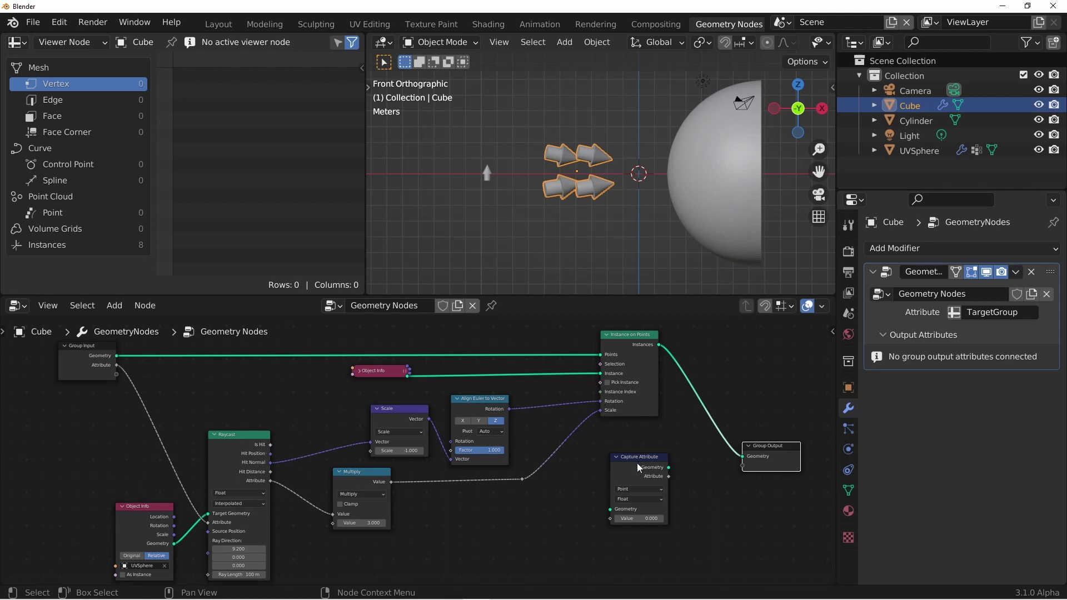
pyautogui.moveTo(639, 460); pyautogui.dragTo(557, 341)
pyautogui.moveTo(619, 386); pyautogui.dragTo(661, 387)
# - Capture the Raycast attribute and expose it as a group output named HitInfo
pyautogui.moveTo(269, 523); pyautogui.dragTo(521, 404)
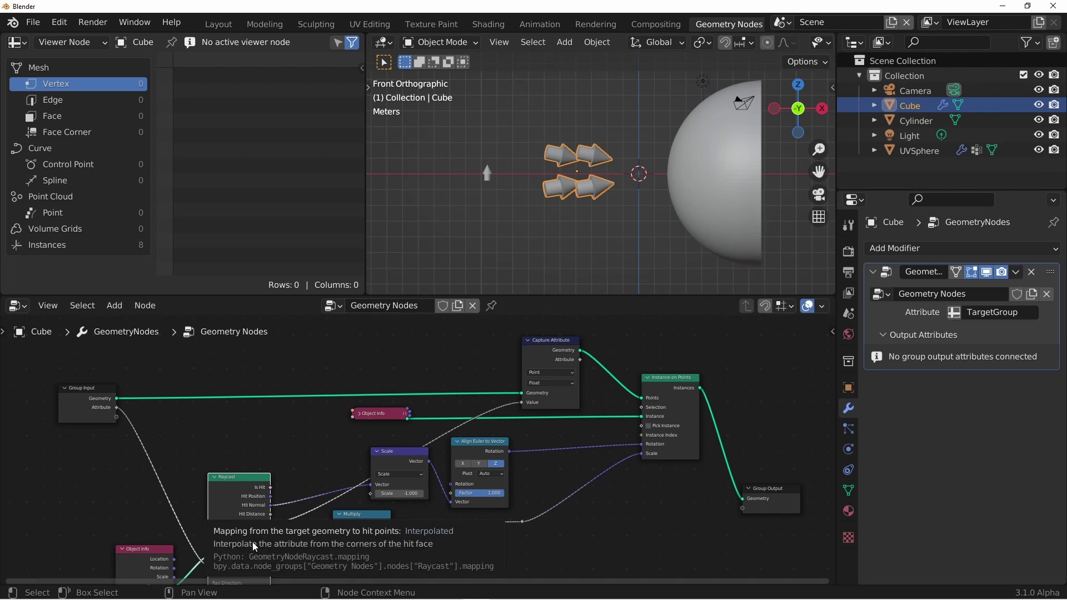
pyautogui.moveTo(580, 360); pyautogui.dragTo(742, 505)
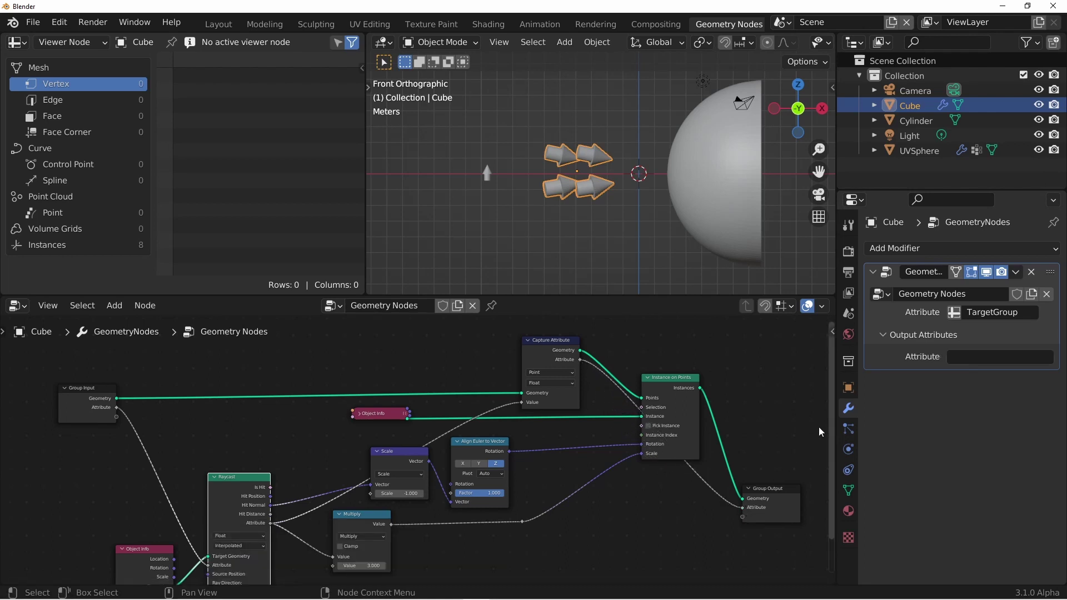
pyautogui.click(983, 357)
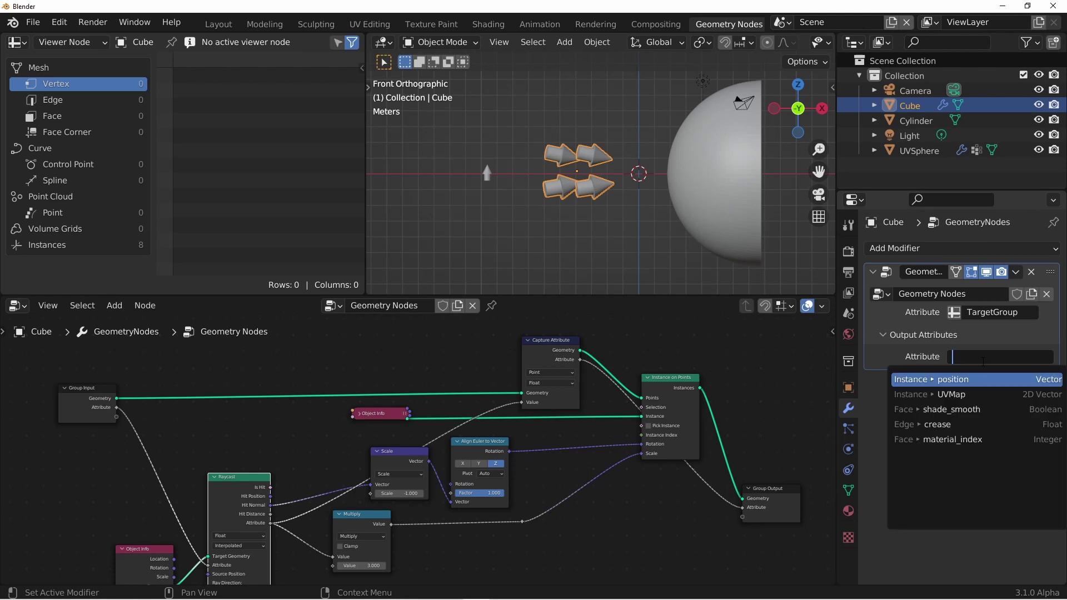
pyautogui.write('HitInfo')
pyautogui.press('Return')
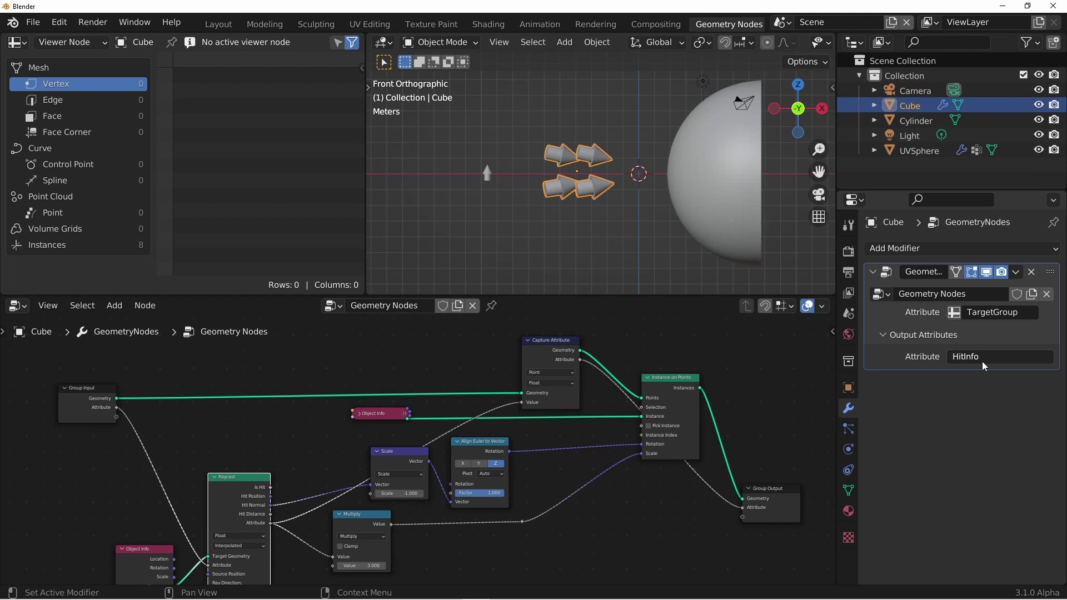
pyautogui.press('Home')
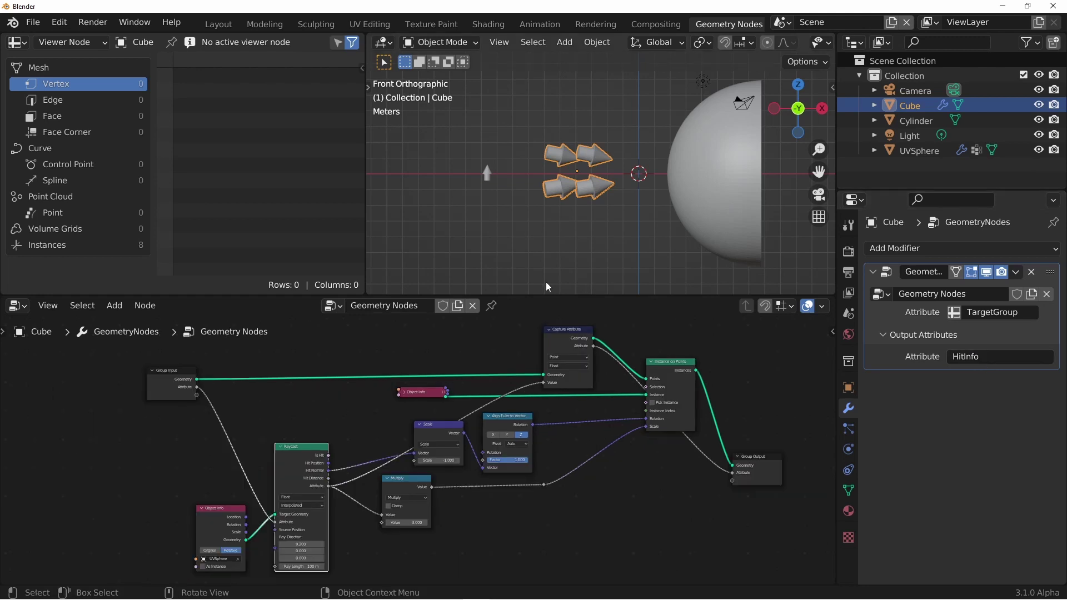